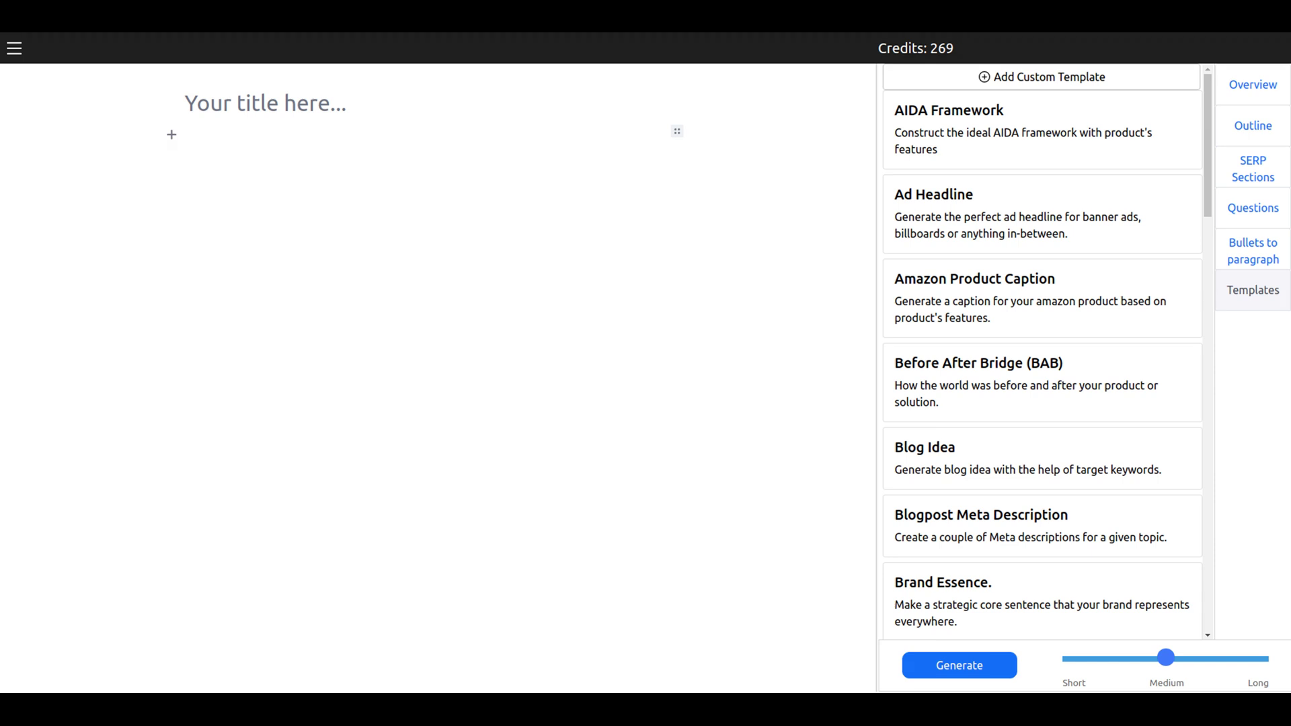
Open the Template Builder with Add Custom Template in the Templates panel
click(1032, 86)
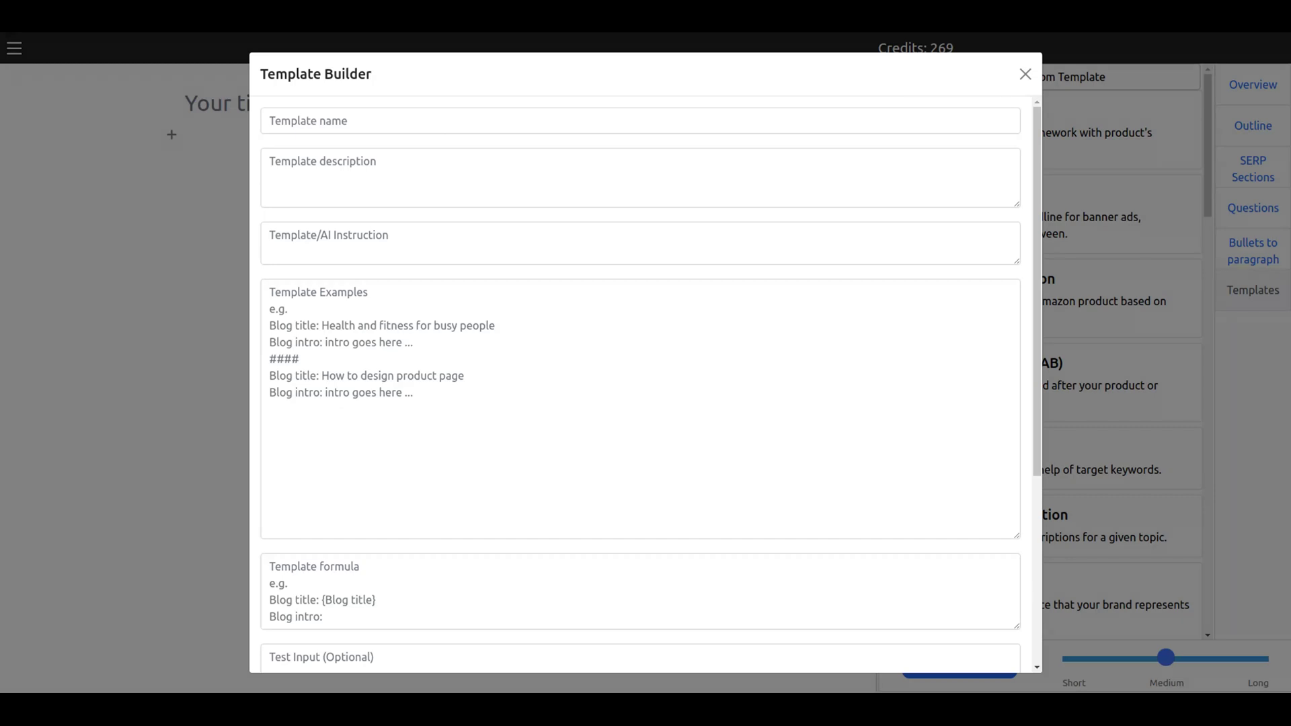
Enter 'Questions for title' as the template name and 'Questions based on the title' as its description
click(442, 121)
text(QUes)
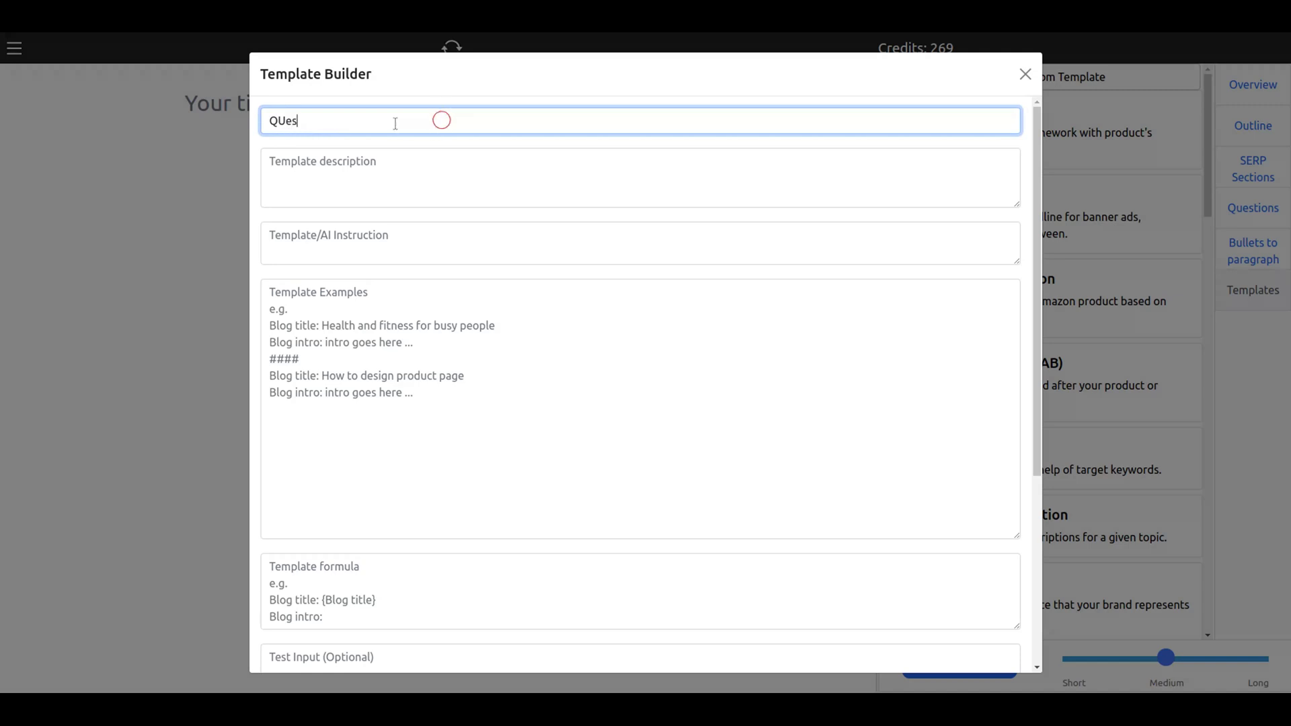
click(342, 181)
click(411, 195)
text(Ques)
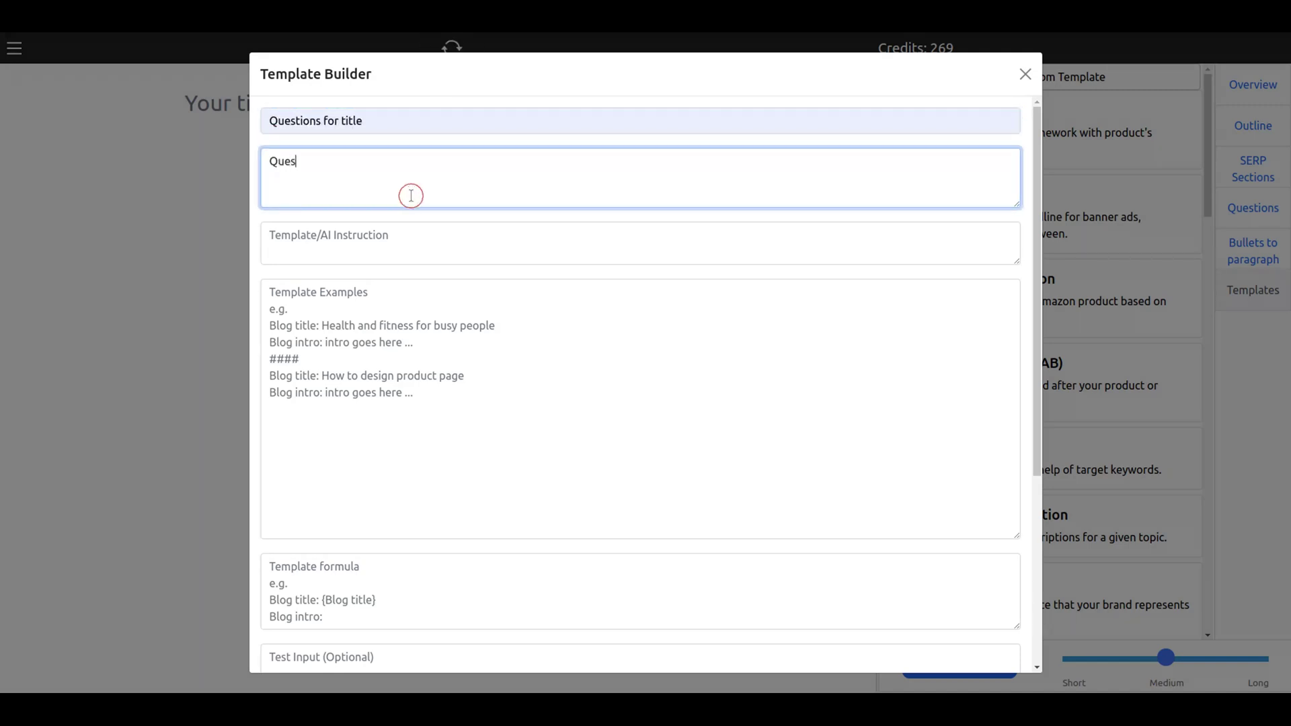
text(tions based o)
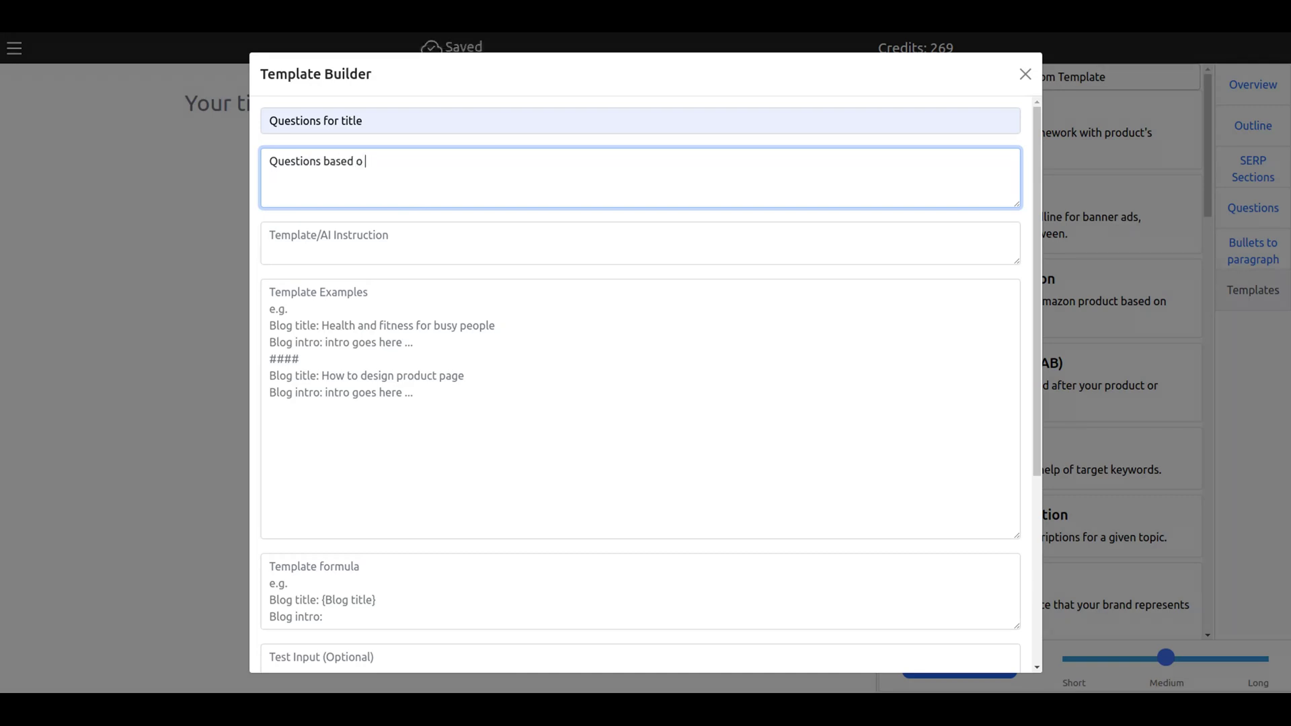
key(BackSpace)
text(n the title)
click(402, 232)
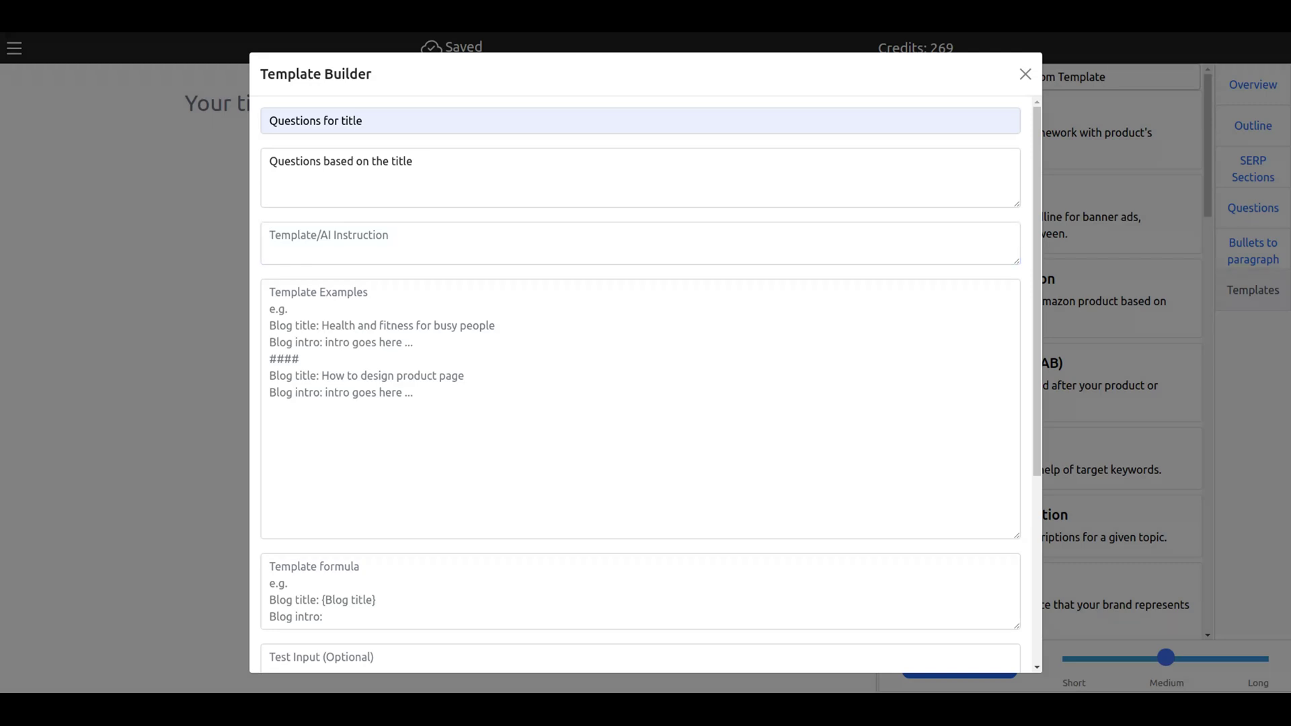
Paste the example titles and questions, moving their top instruction line into the AI instruction field
click(322, 243)
click(359, 354)
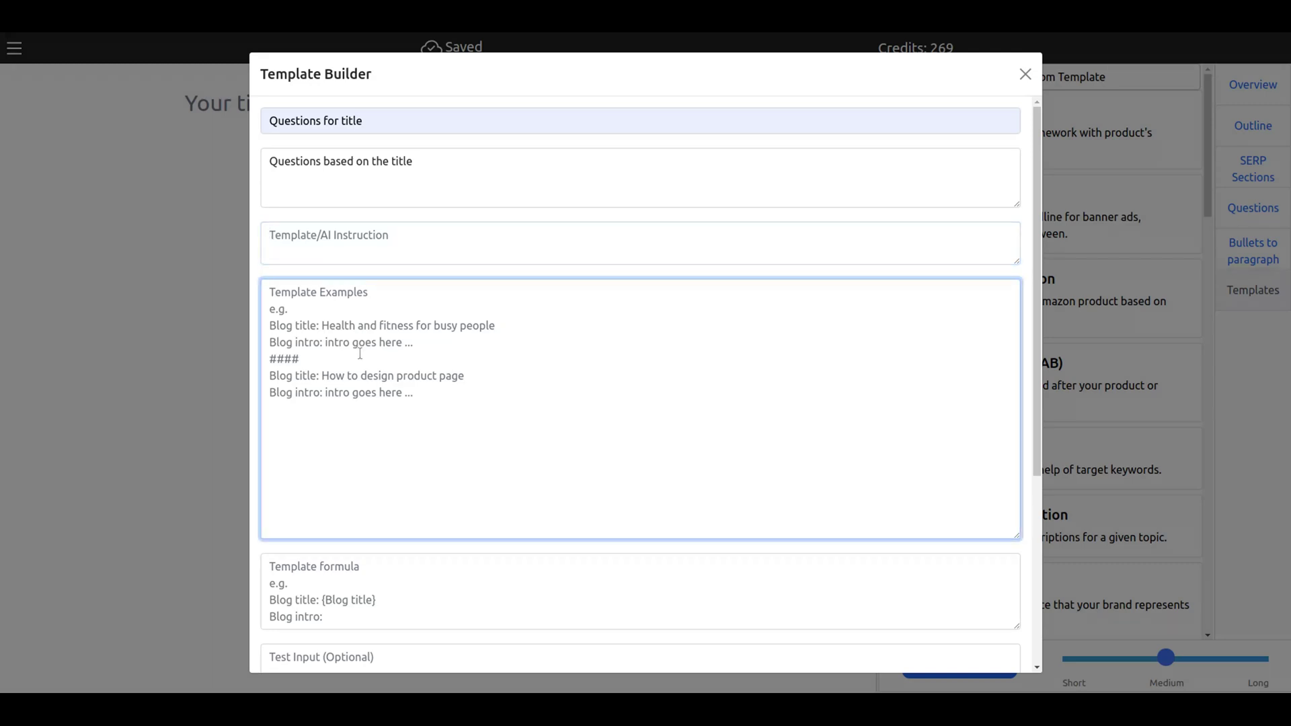
key(ctrl+v)
scroll(330, 289, up, 2)
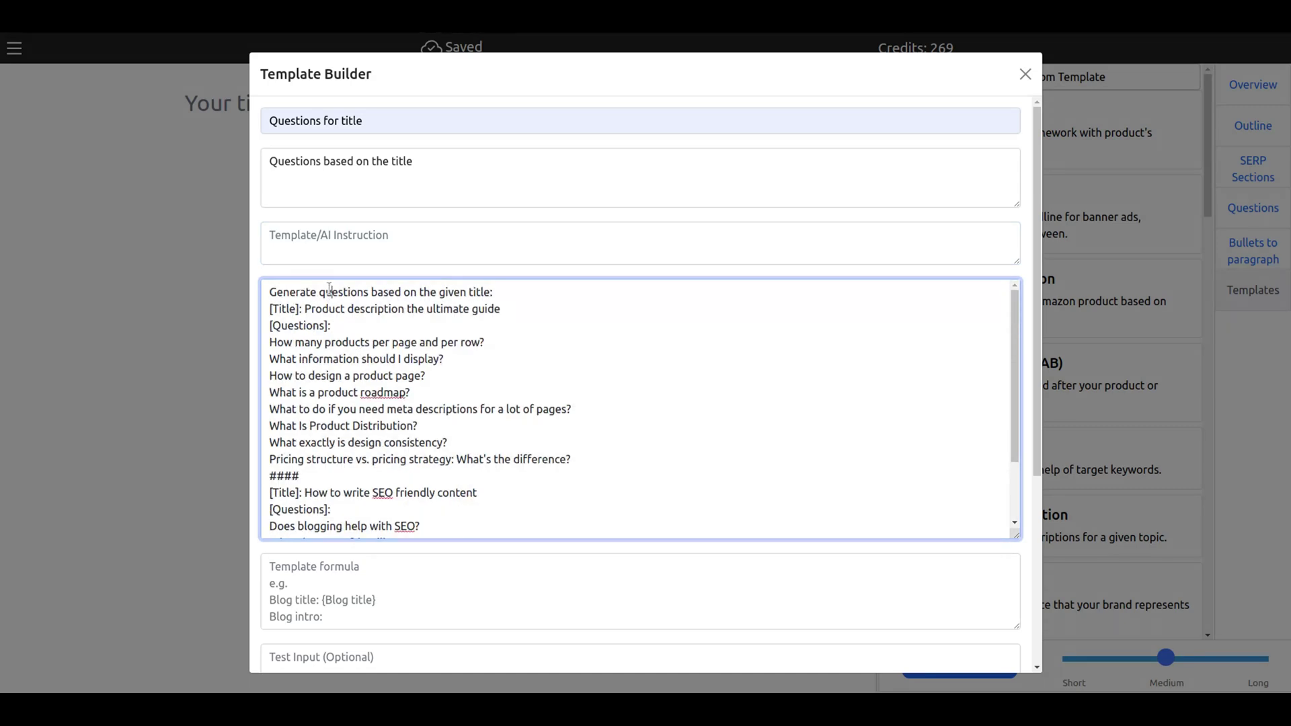
triple_click(329, 289)
key(ctrl+x)
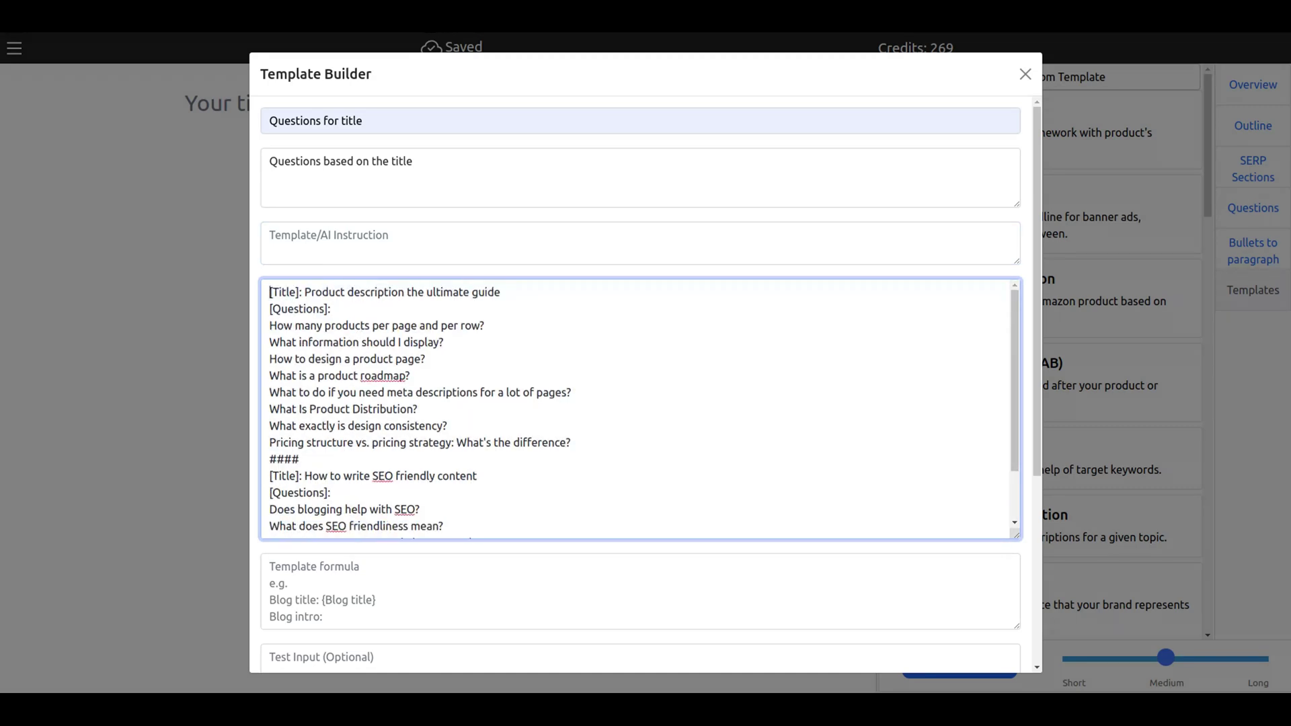
click(326, 237)
key(ctrl+v)
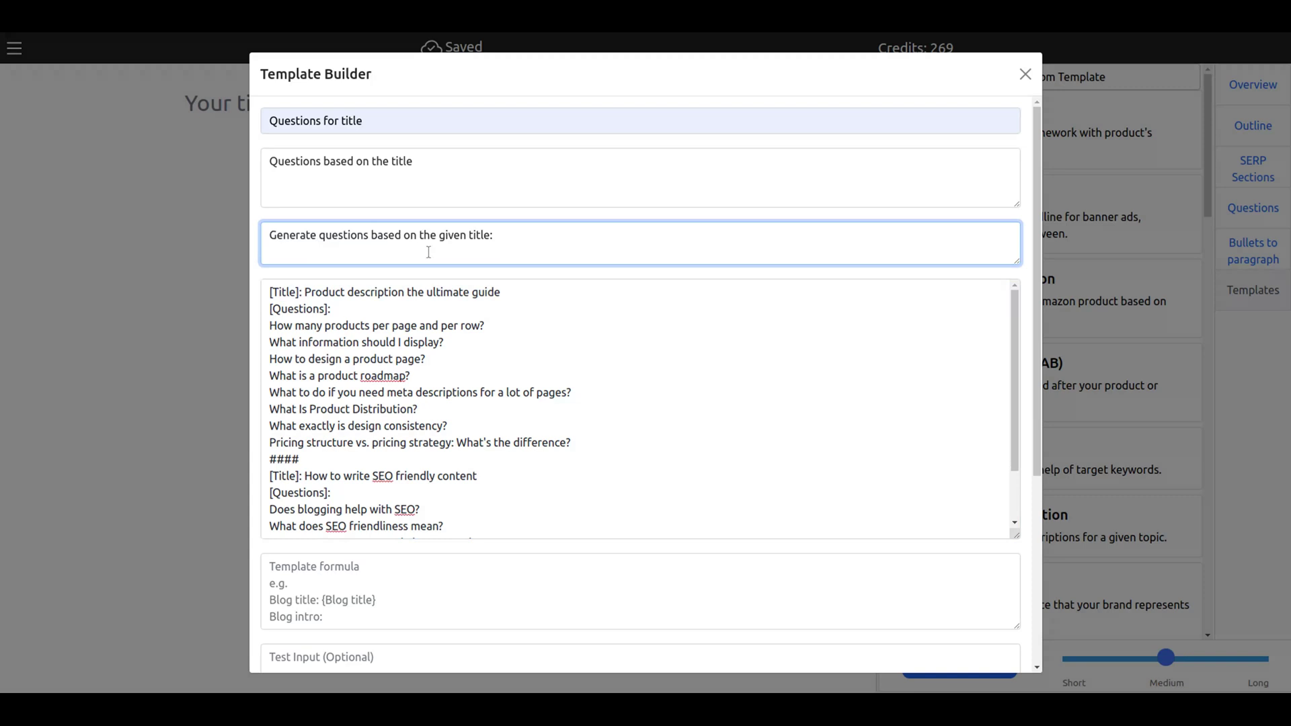
scroll(291, 281, down, 1)
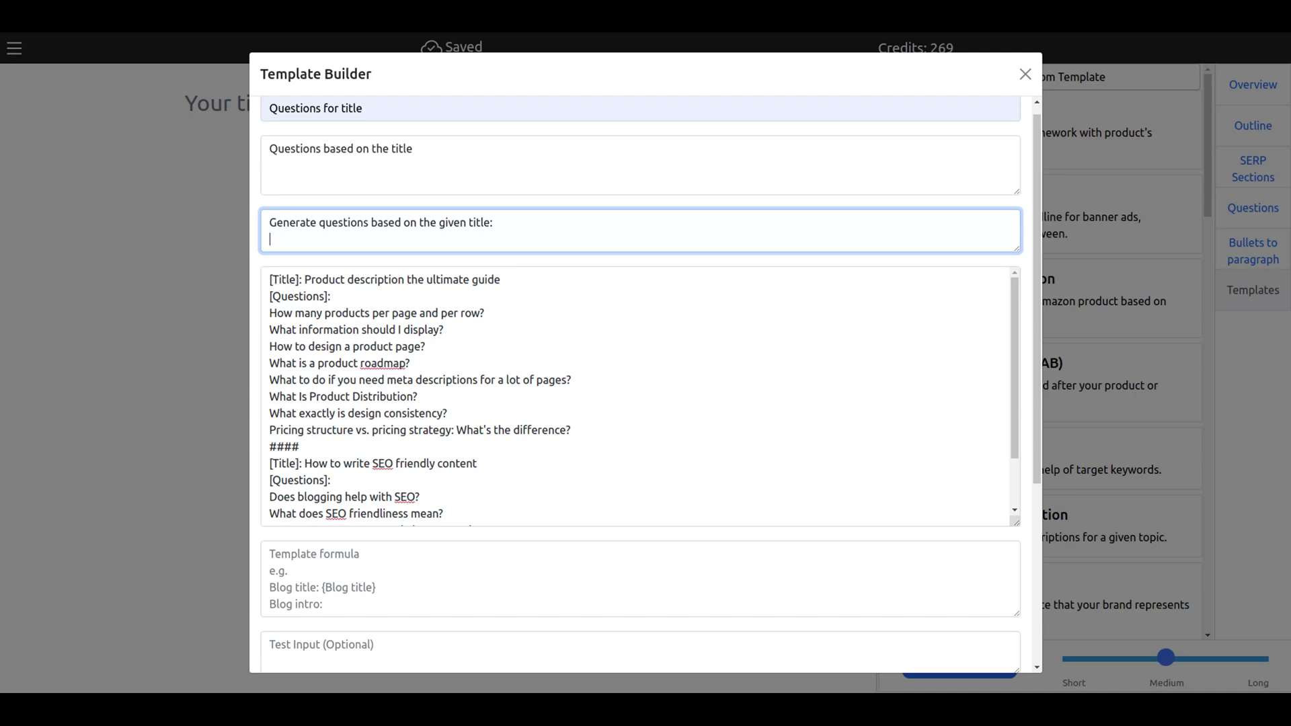
Fix the brackets around Title in the examples text
click(296, 308)
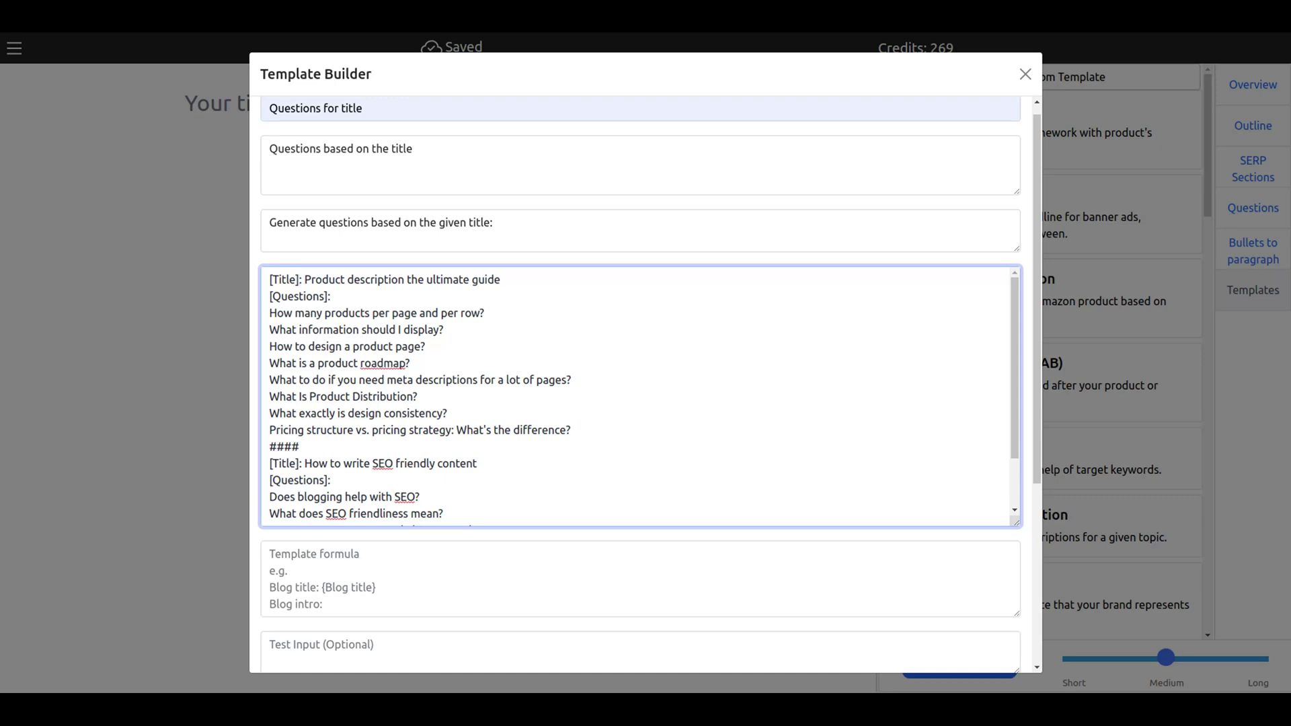
key(BackSpace)
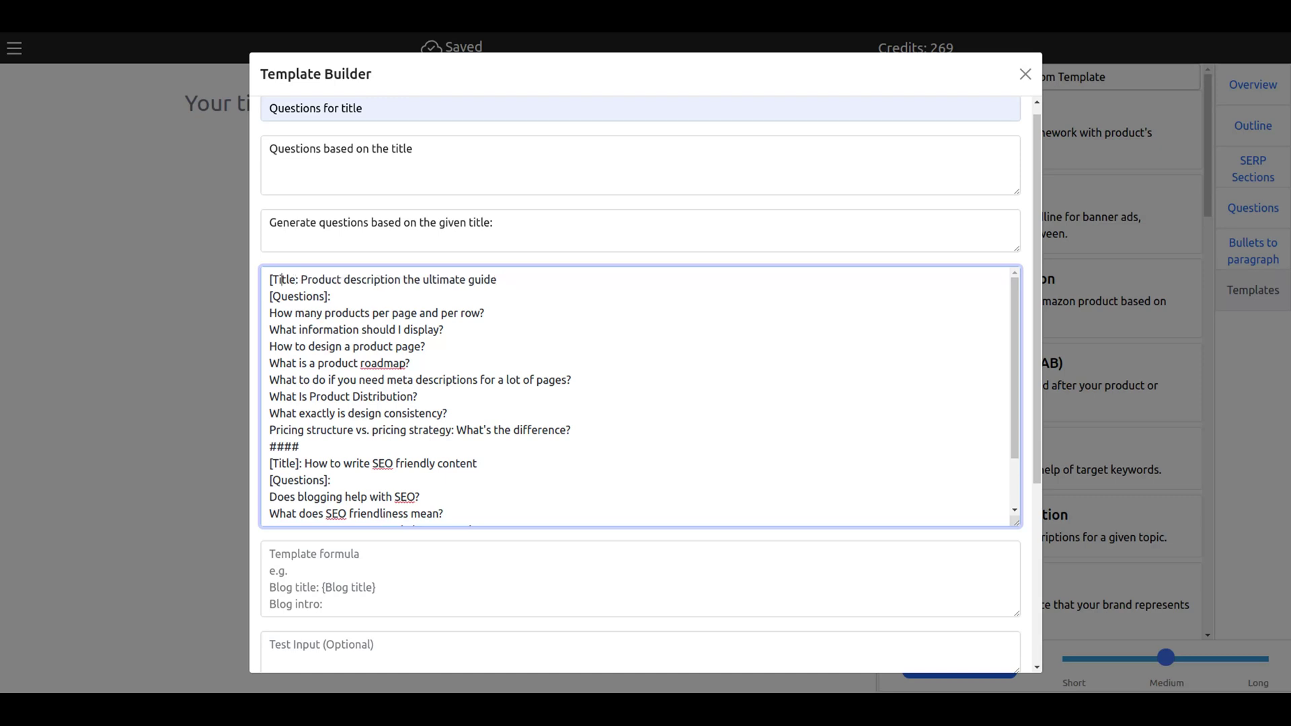
key(BackSpace)
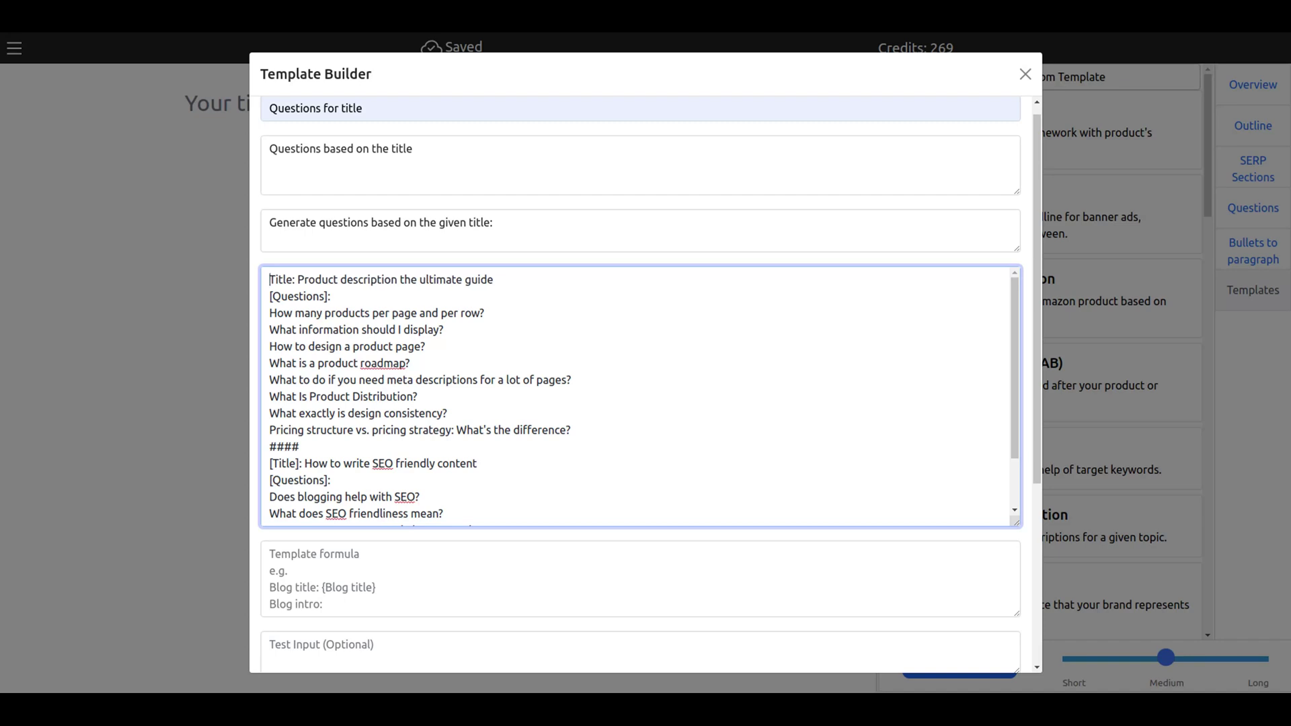
text([)
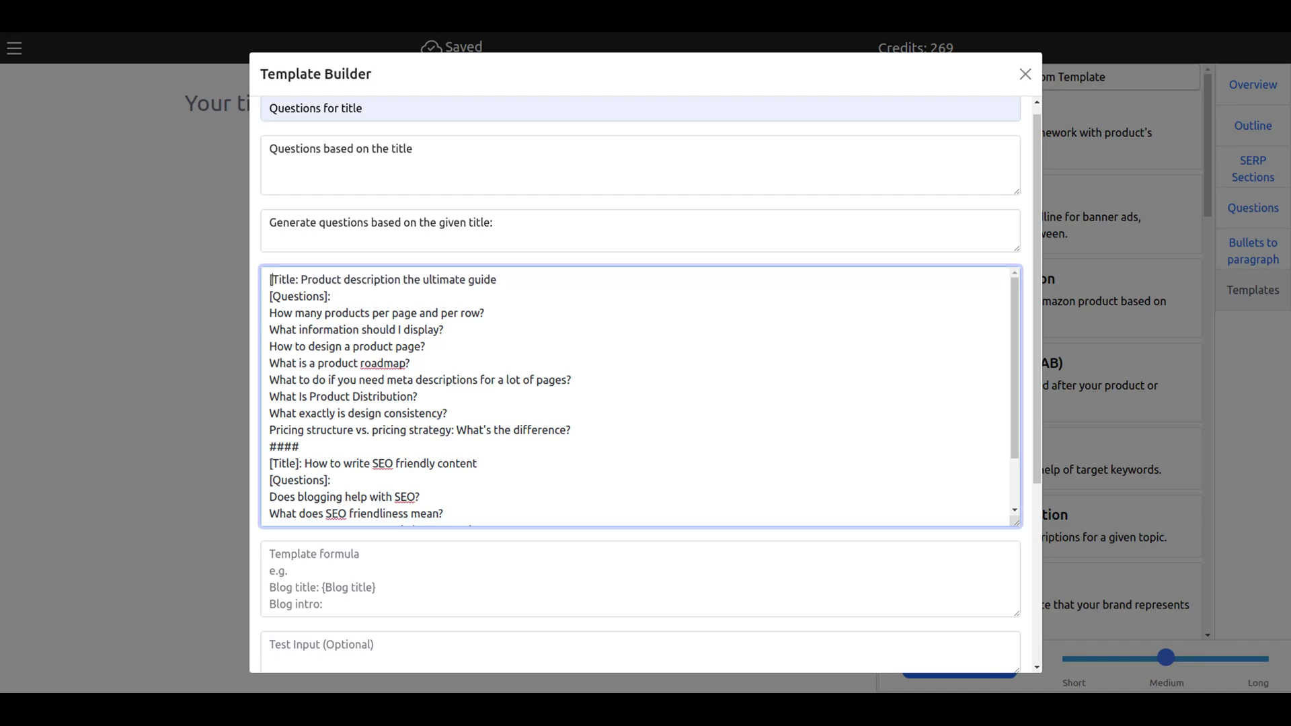
text(])
scroll(429, 335, down, 1)
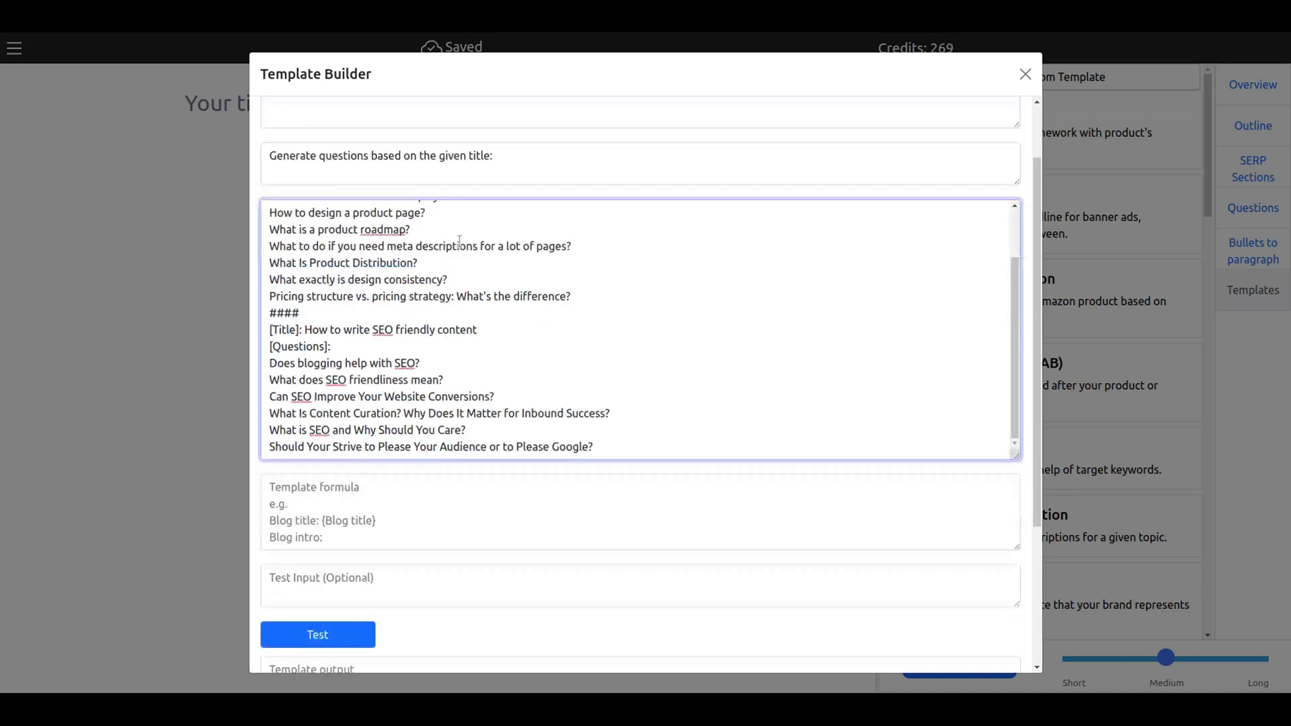
Set the formula to '[Title]: {Title}' followed by an empty '[Questions]:' line
scroll(463, 242, down, 2)
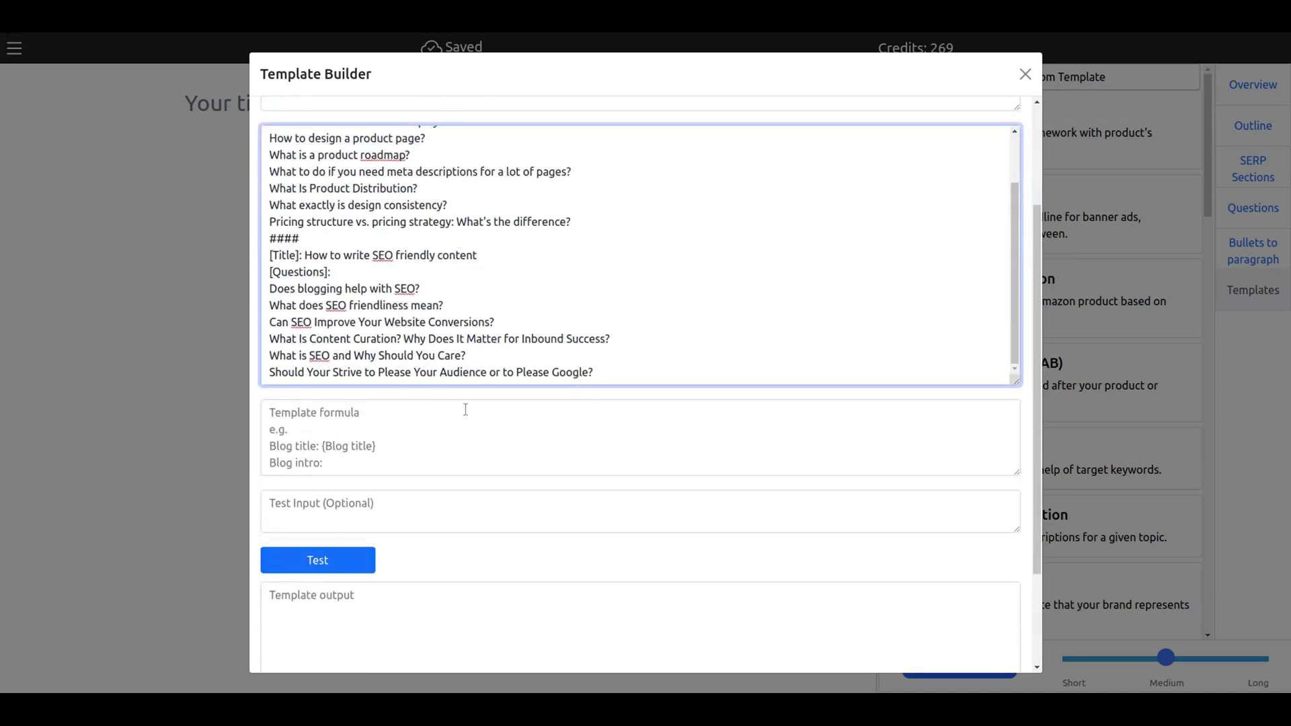
drag(343, 272, 265, 257)
key(ctrl+c)
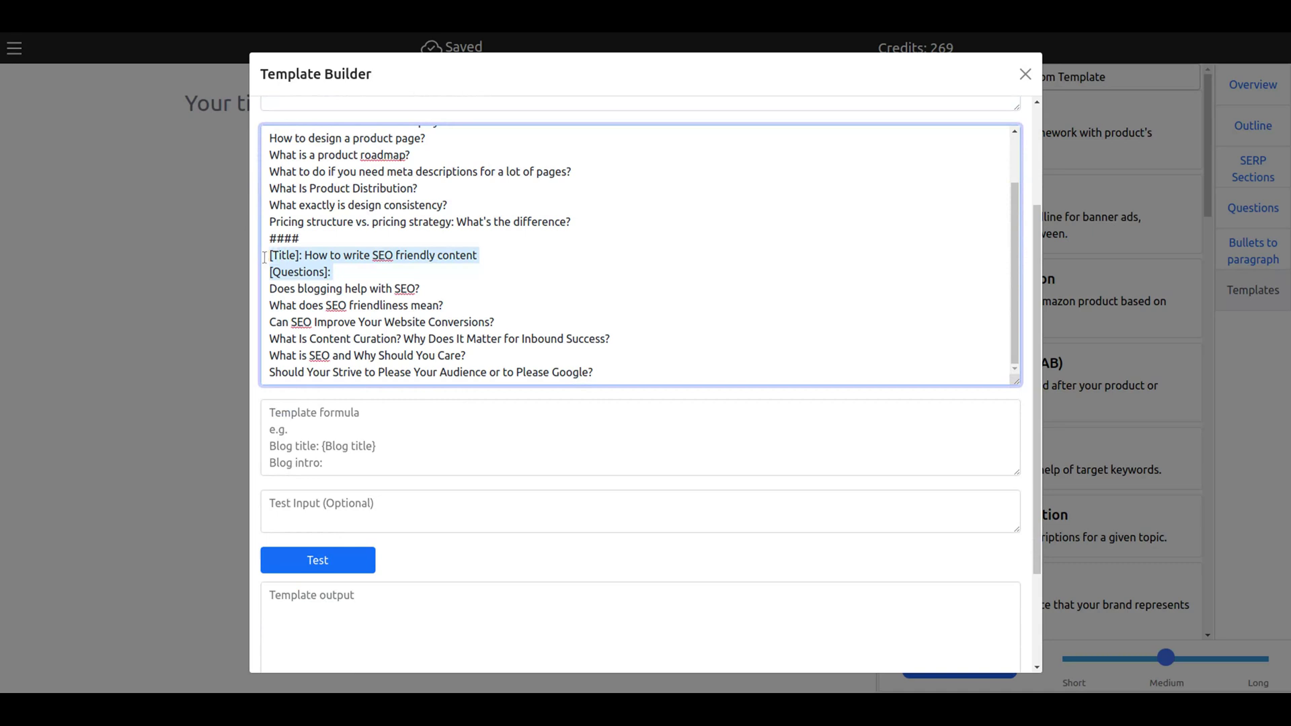
click(356, 415)
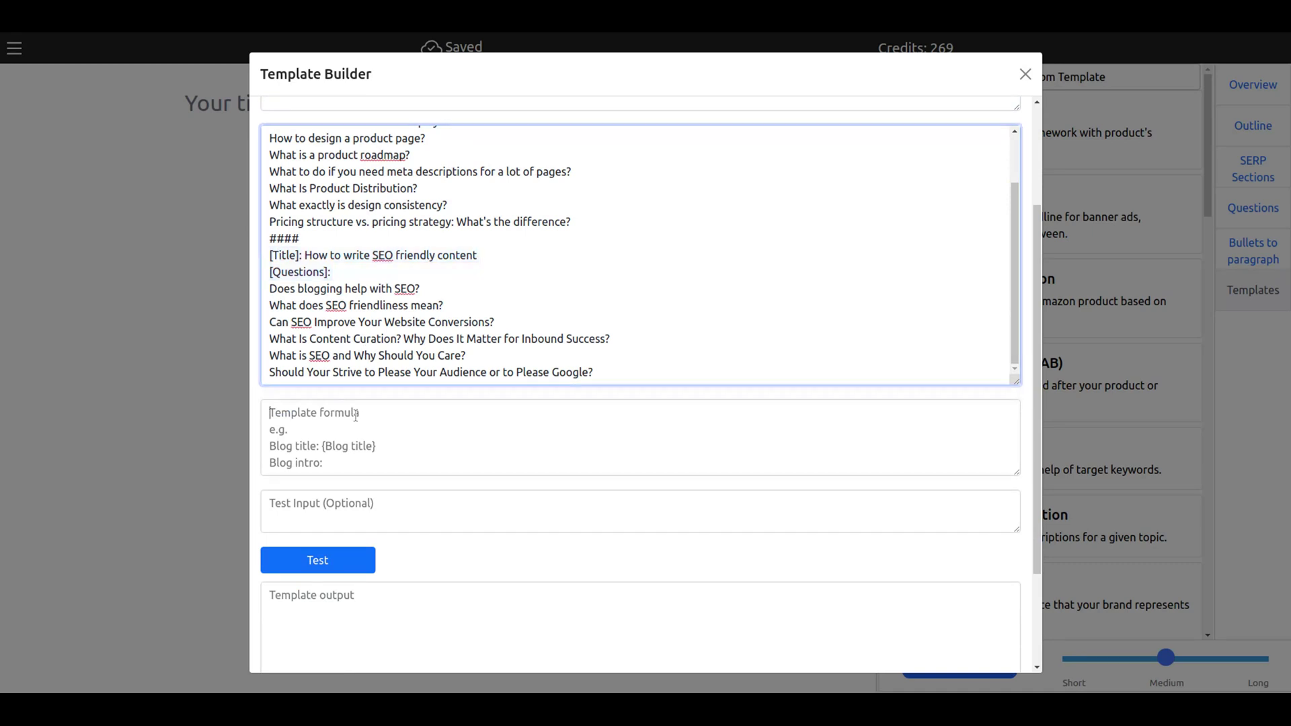
key(ctrl+v)
drag(305, 412, 493, 416)
text({})
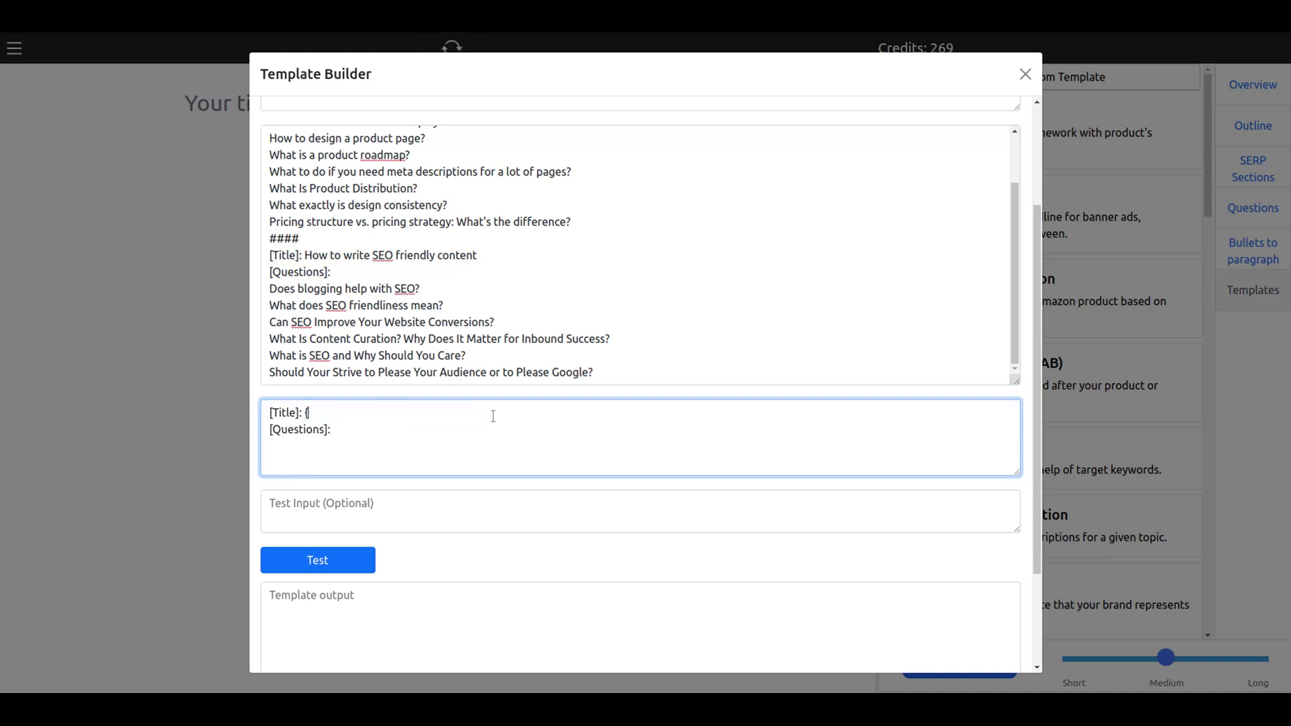
text(Title)
click(344, 514)
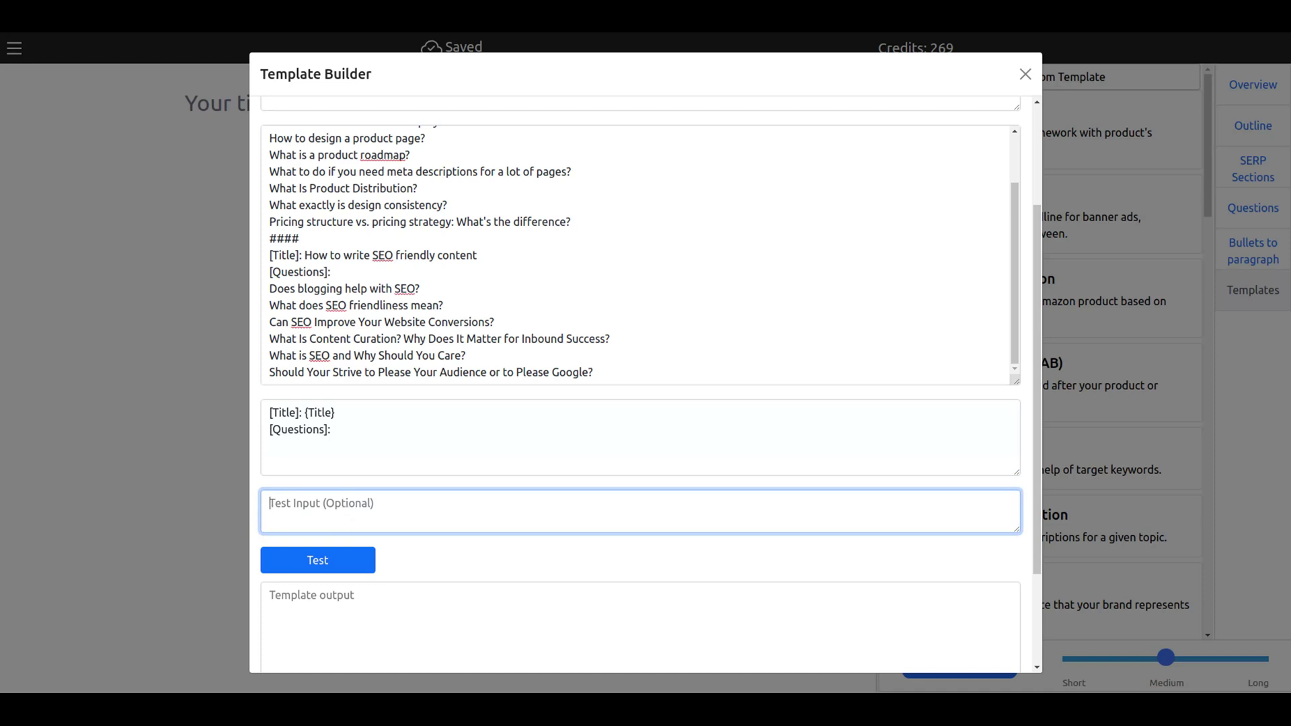
Test the template with the title 'health and fitness for busy people', returning seven questions
key(ctrl+v)
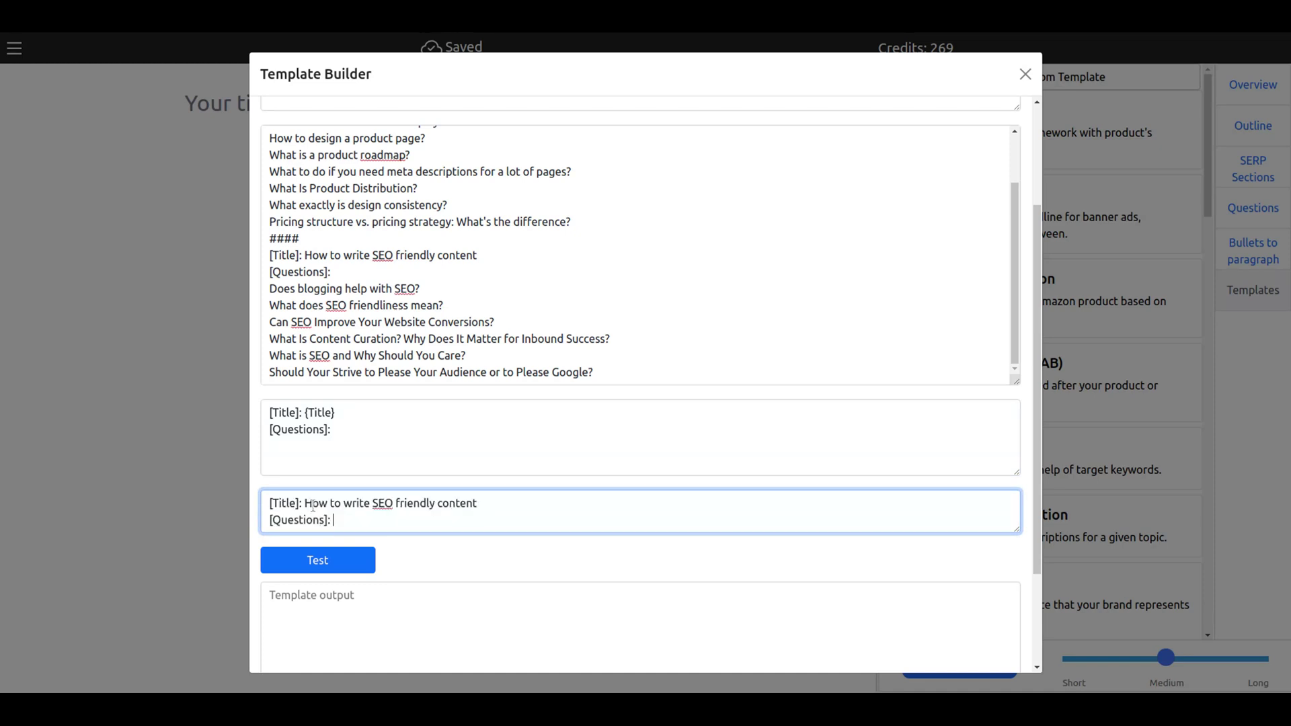
drag(305, 504, 489, 507)
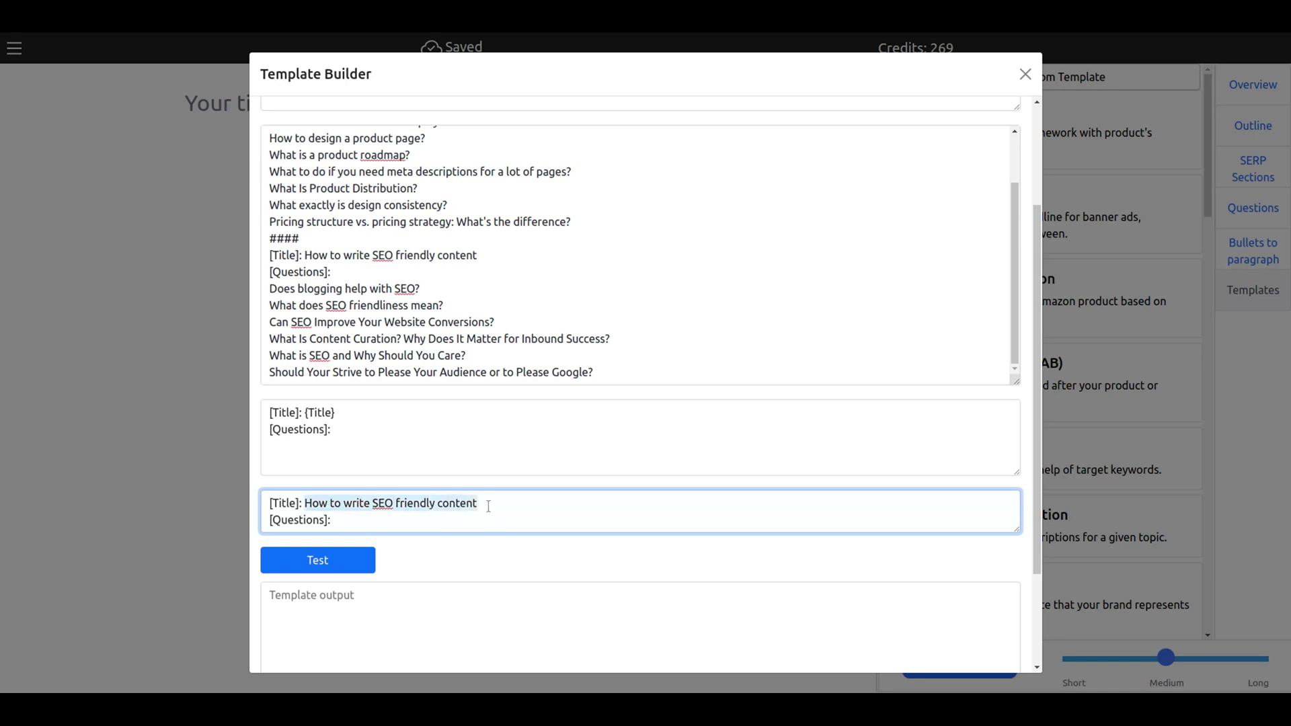
key(BackSpace)
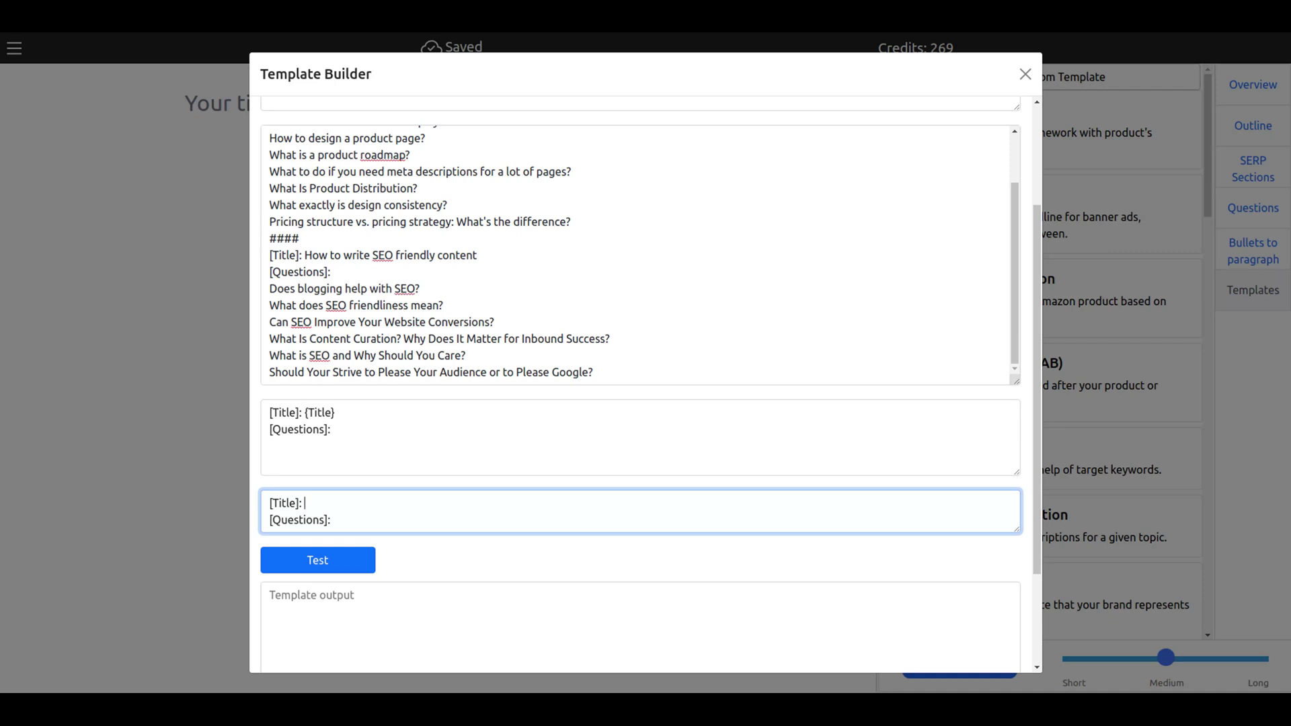
text(health and fitn)
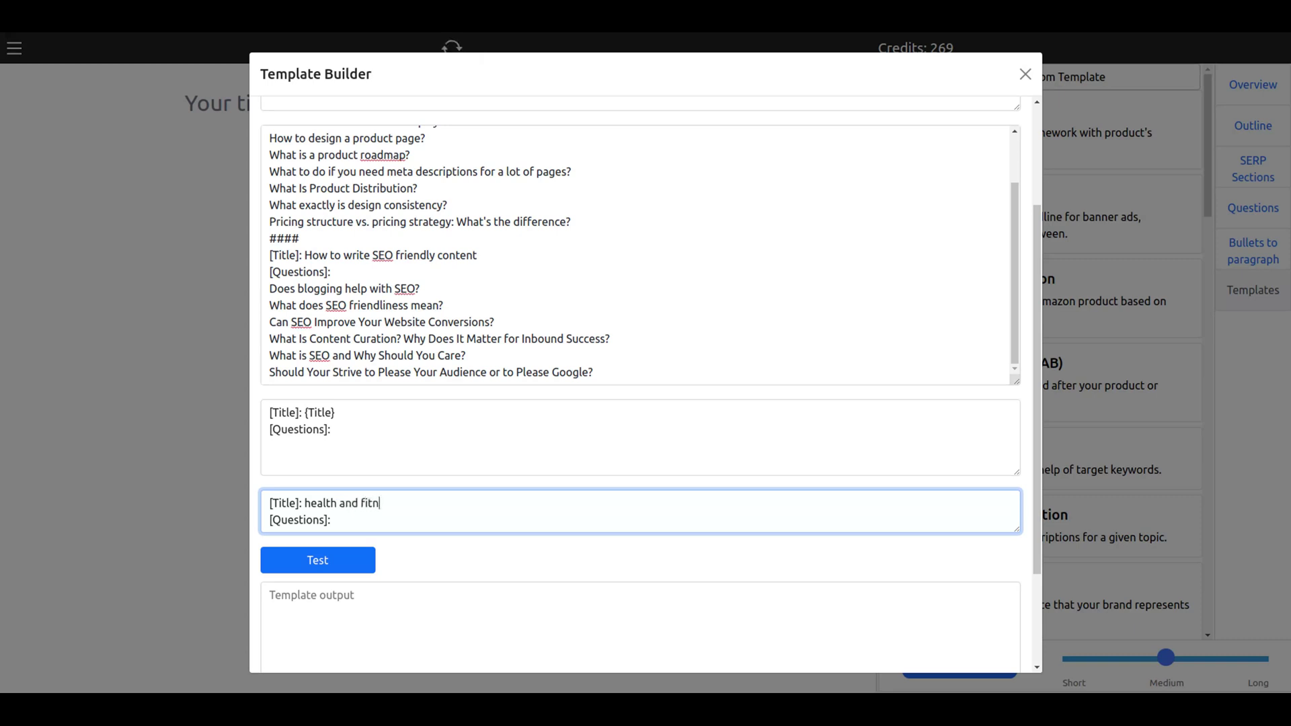
text(ess for busy people)
click(326, 562)
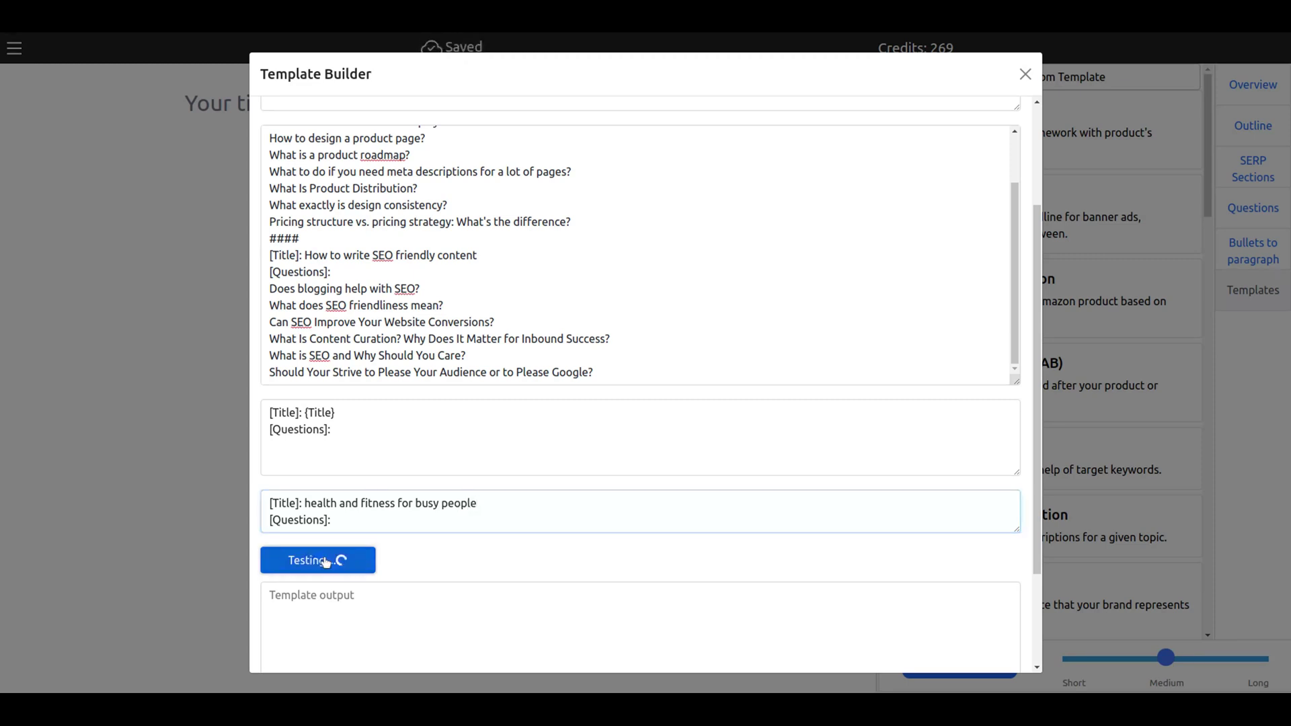
scroll(536, 481, down, 3)
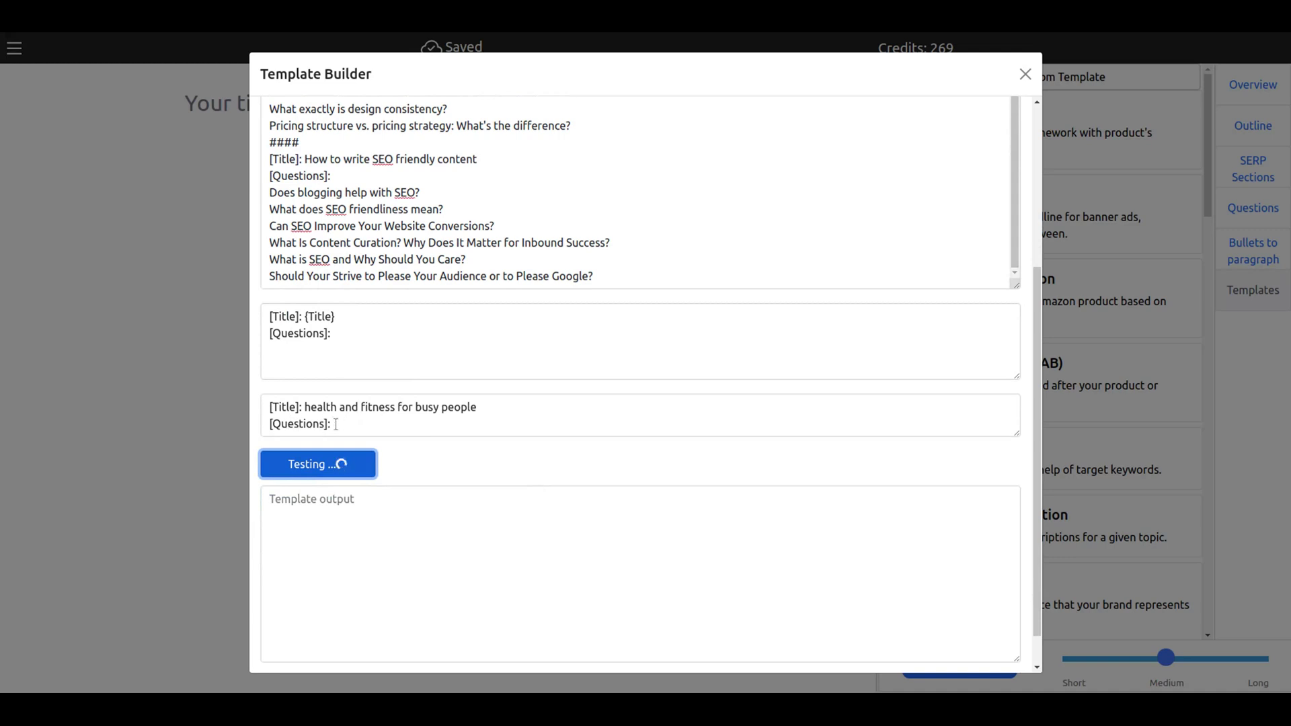
drag(332, 422, 258, 397)
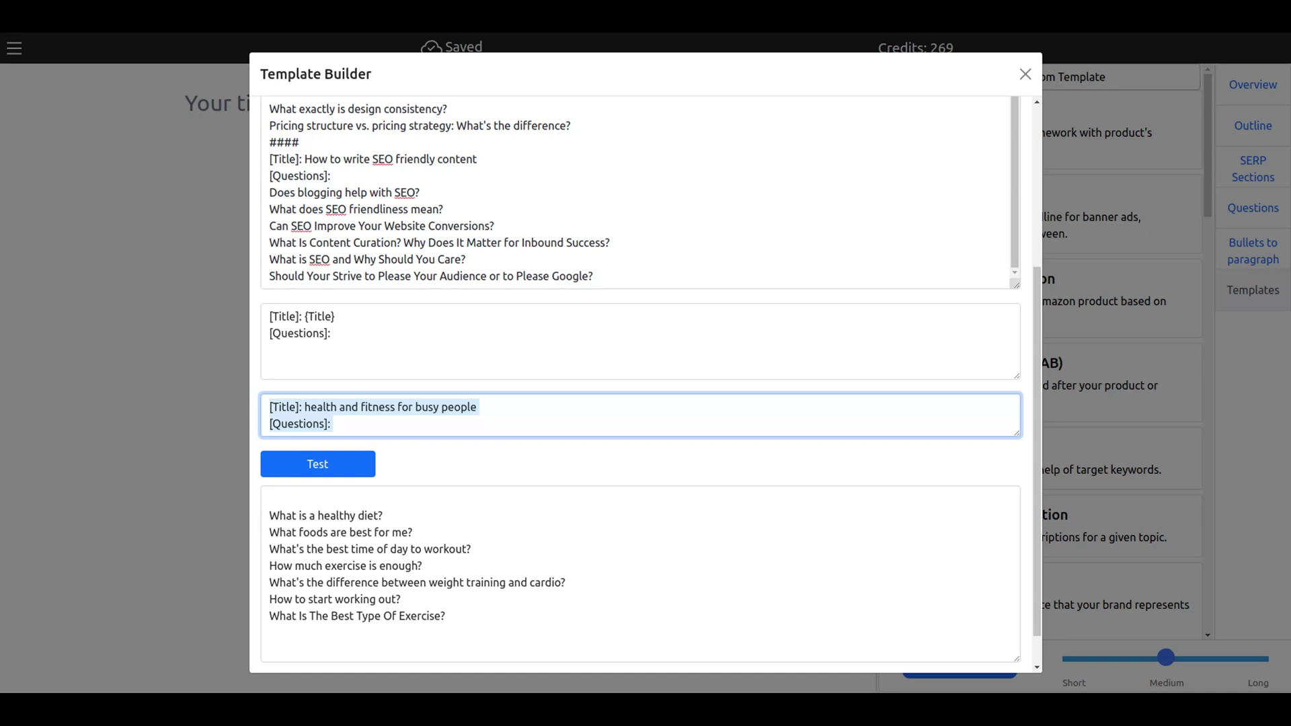
Add the template to the library, then open it and enter 'health' in Title
scroll(566, 515, down, 1)
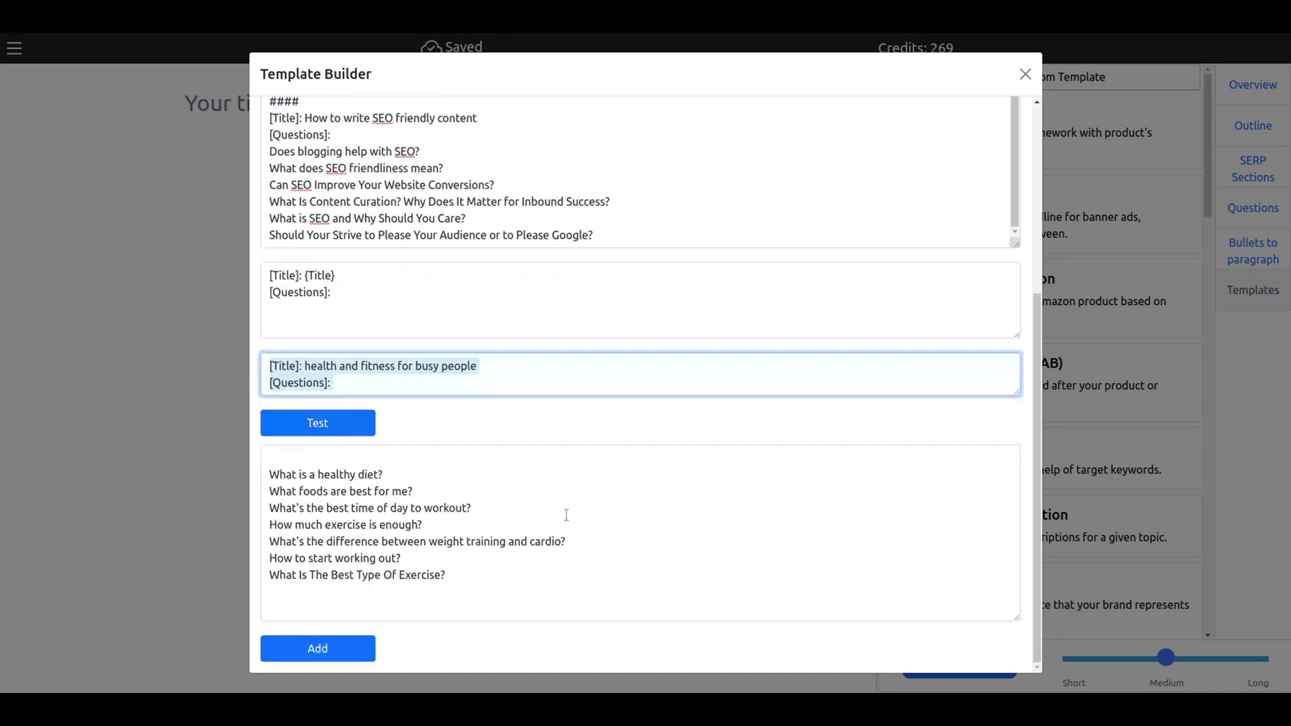
click(334, 657)
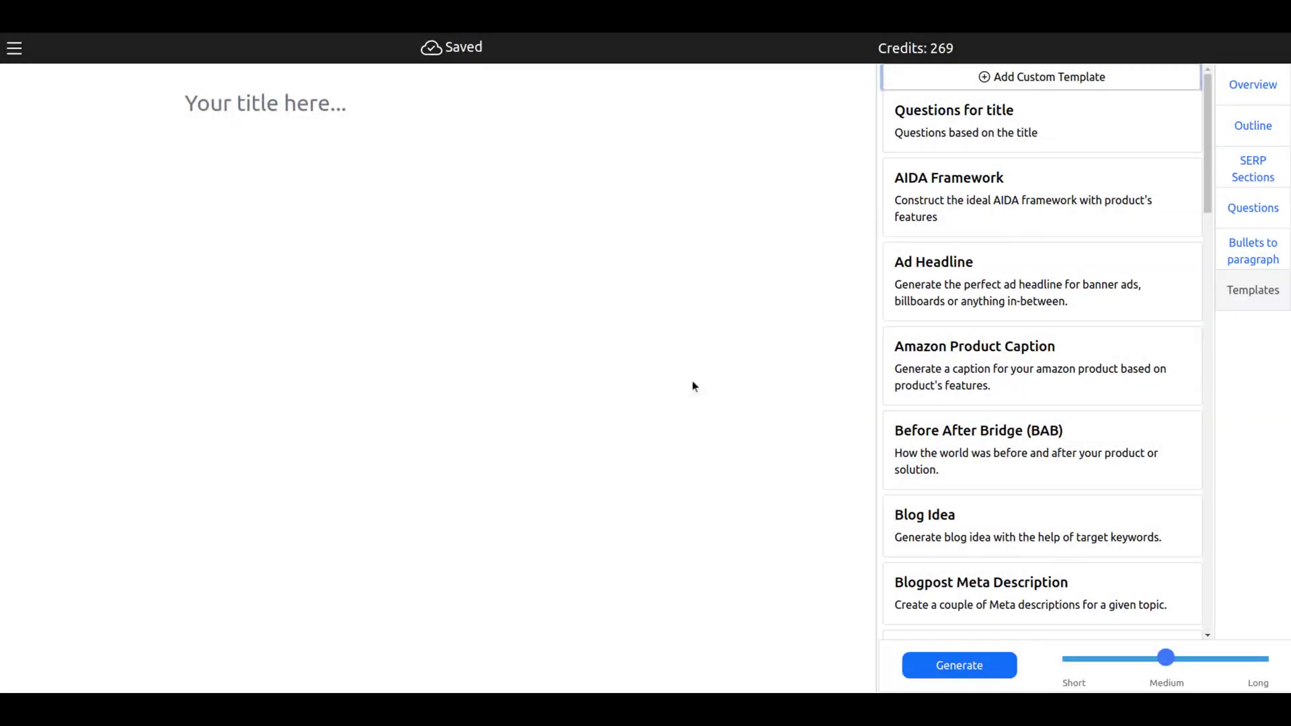
click(991, 126)
click(958, 244)
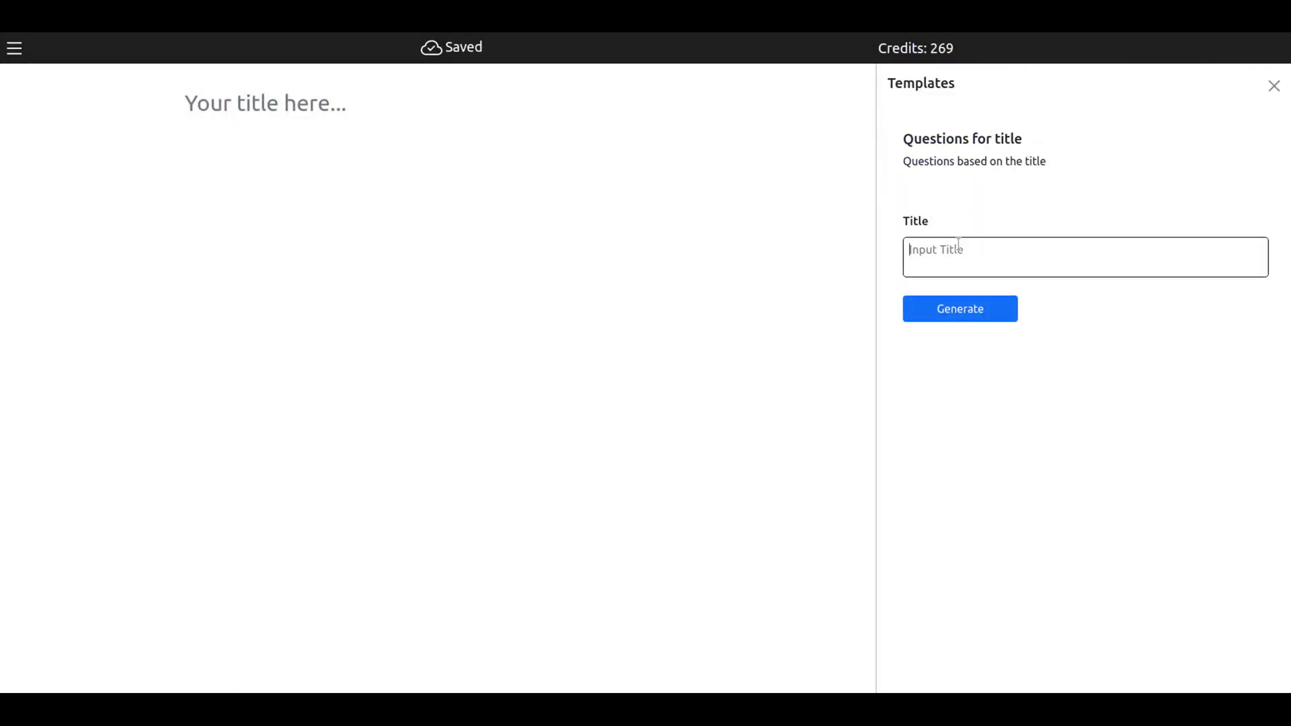
text(health)
Close the Questions for title form and dismiss the reopened Template Builder unused
click(1274, 86)
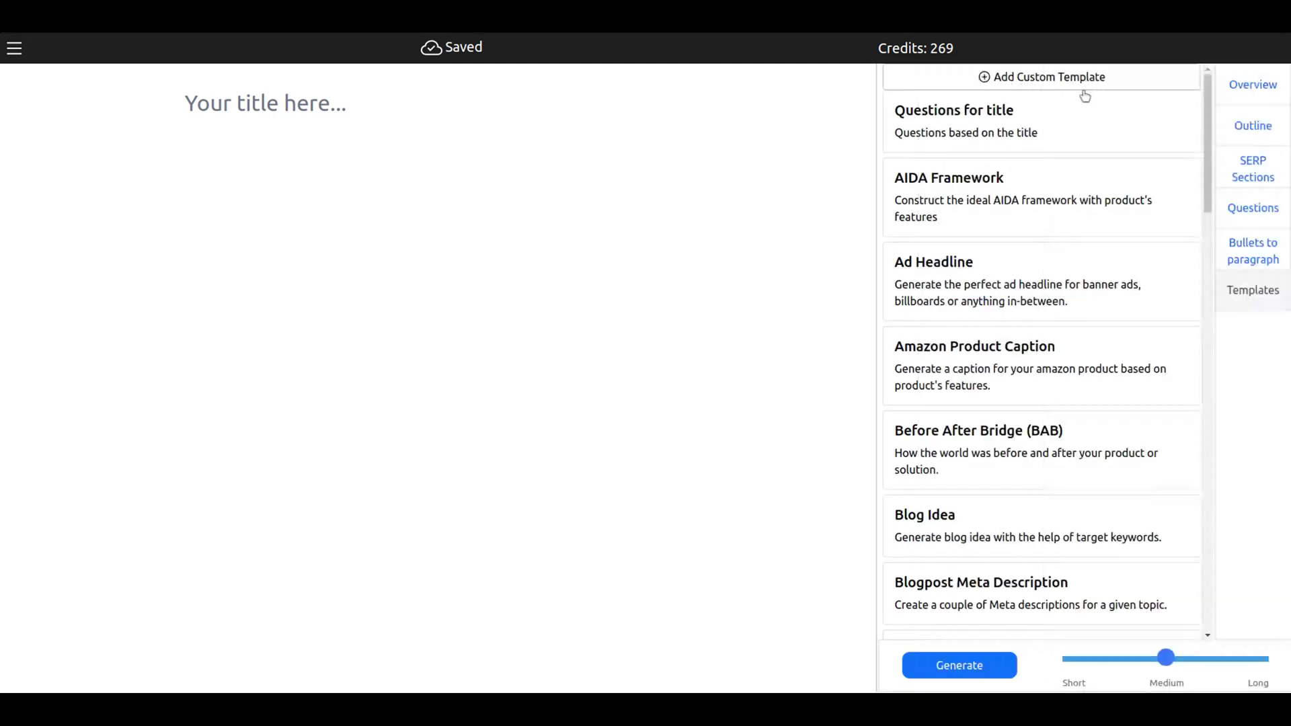
click(1001, 80)
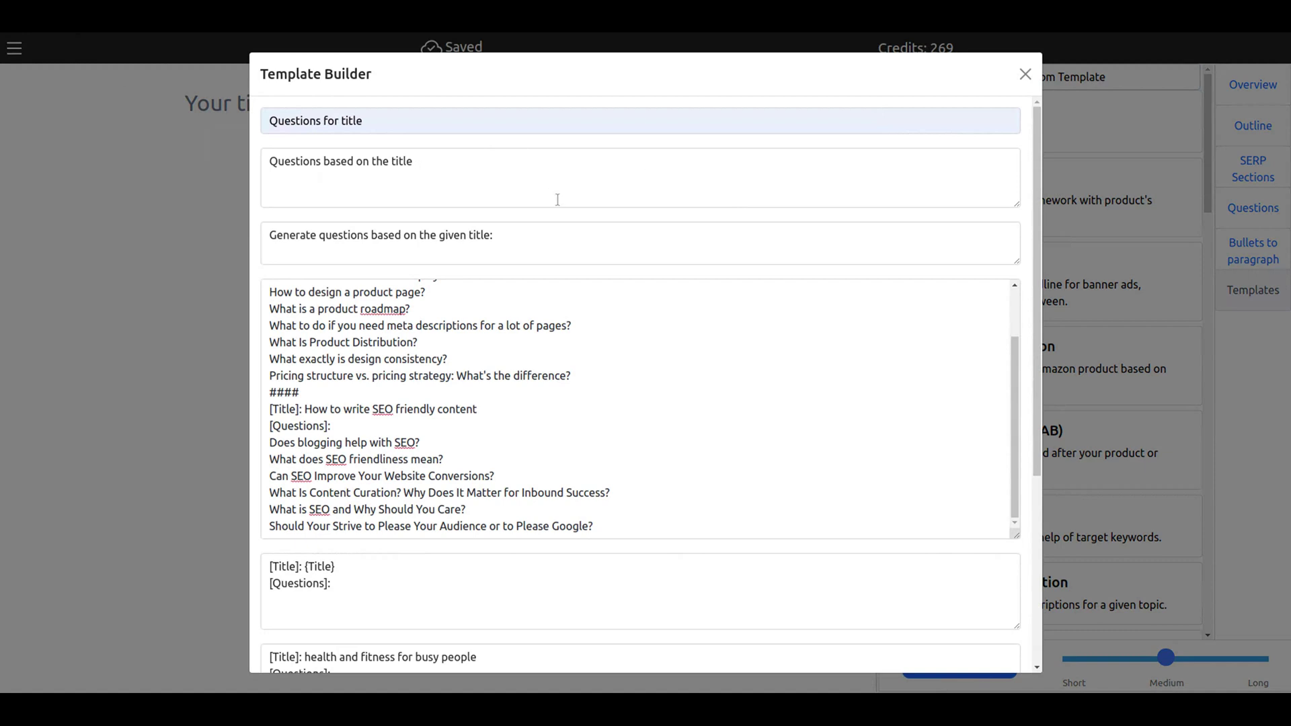
scroll(557, 200, down, 2)
scroll(557, 200, down, 3)
scroll(558, 200, up, 3)
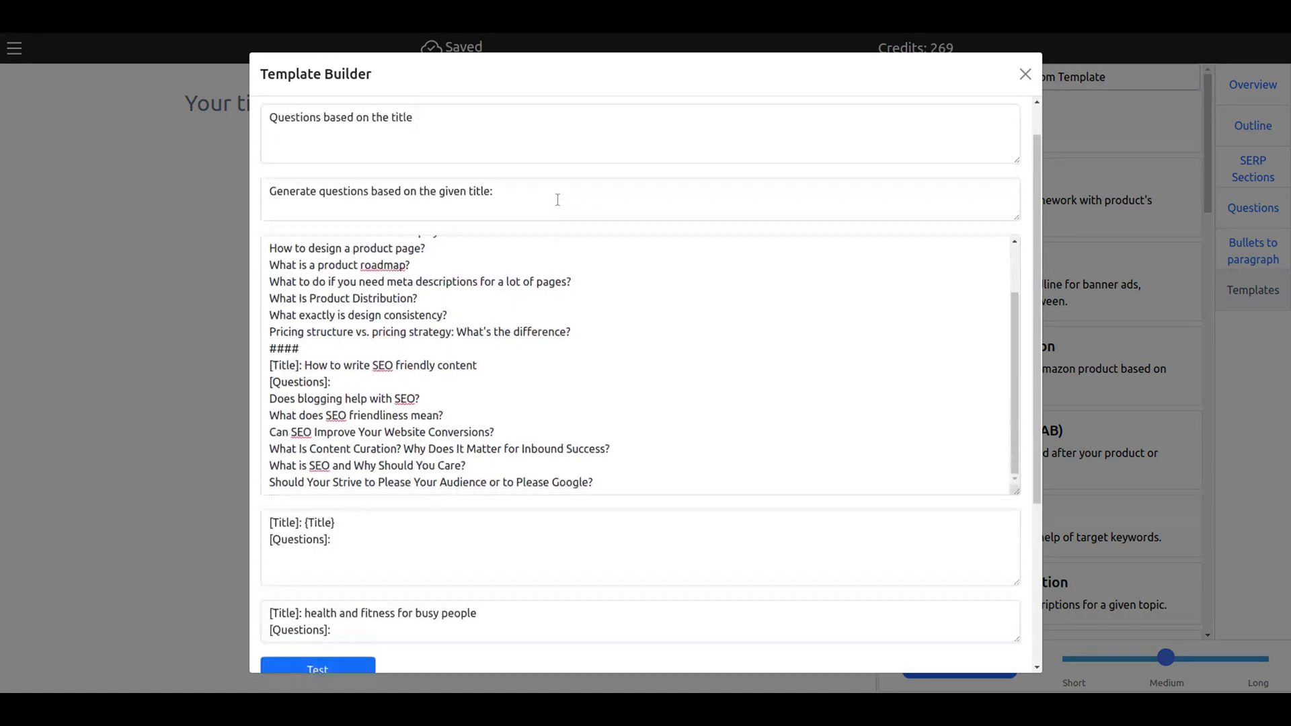
scroll(557, 200, up, 1)
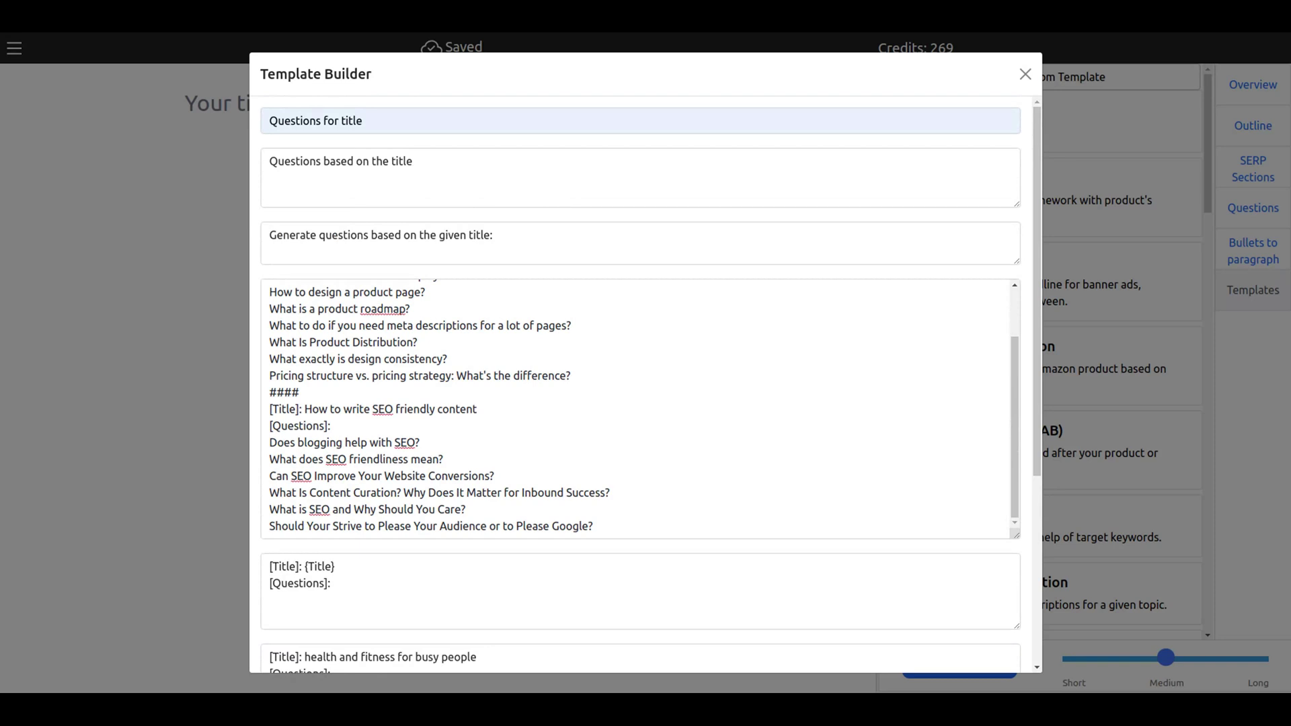
click(101, 33)
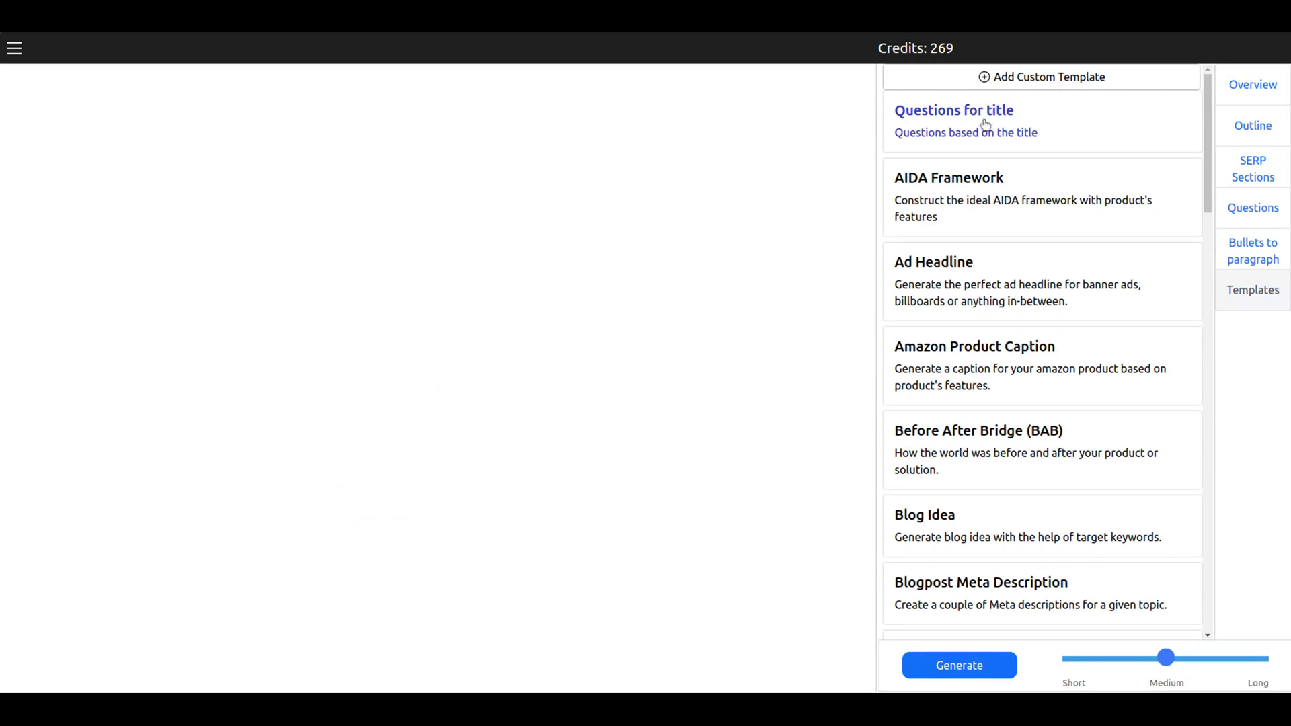
Start a new custom template named 'ads headlines'
click(1021, 76)
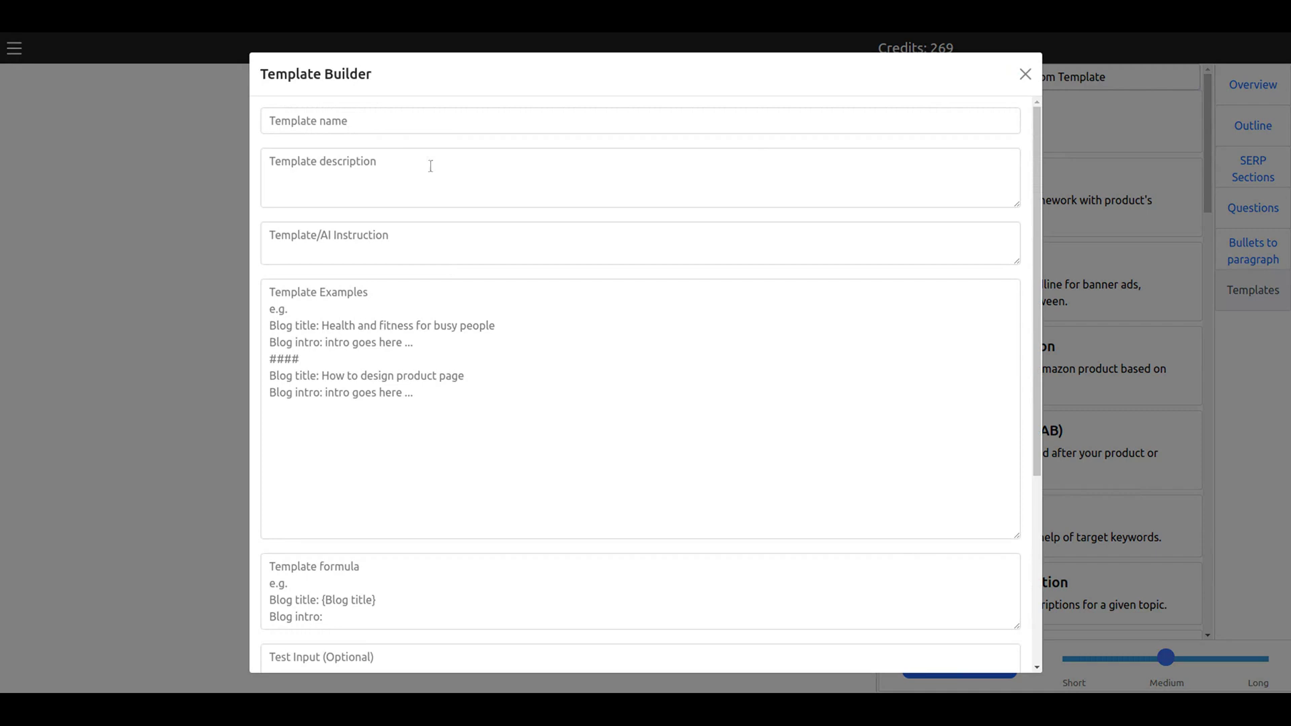
click(353, 123)
text(ads h)
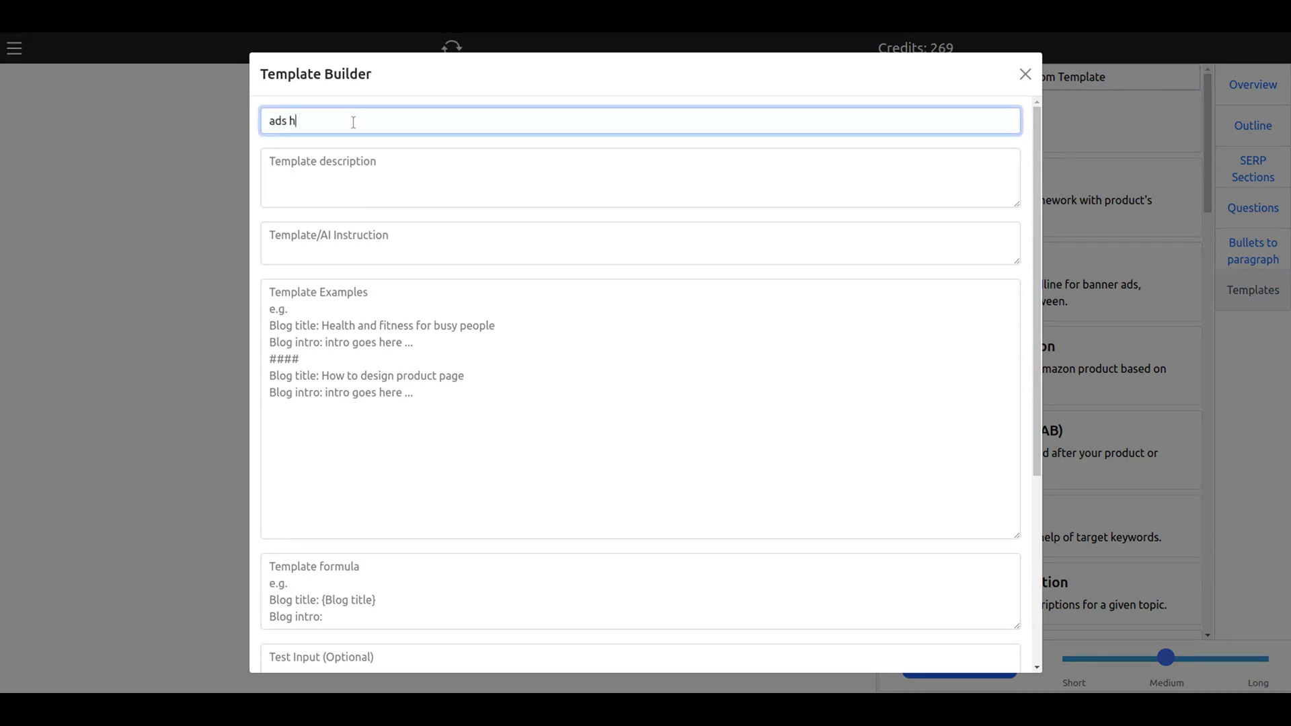
text(eadlines)
click(366, 200)
click(369, 232)
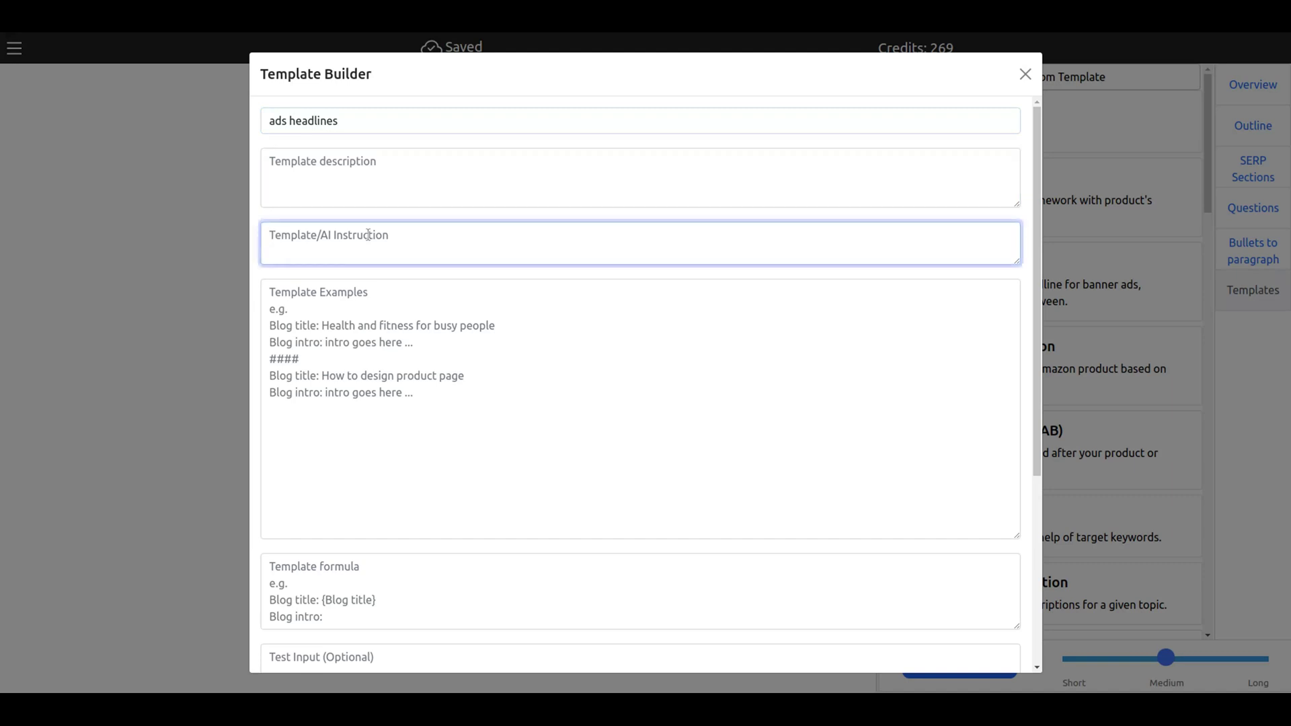
Paste the ad-headline examples and move their first line into the AI instruction field
click(351, 346)
text(Generate engaging headlines based on company name, company description, audience and keywords:  COMPANY NAME: Slack COMPANY DESCRIPTION: It’s a new way to communicate—faster than email and more focused than chat. AUDIENCE: Knowledge workers KEYWORDS: Quality, easy to use, Subscription, fast. AD HEADLINE: Do more with Slack.   COMPANY NAME: AISEO COMPANY DESCRIPTION: AISEO helps content creators to generate SEO optimized content faster using Advanced AI. AUDIENCE: Content creators, entrepreneurs, copywriters. KEYWORDS: AI assistant, easy to use, Subscription, SEO content. AD HEADLINE: AISEO is the ultimate time-saver.)
triple_click(332, 297)
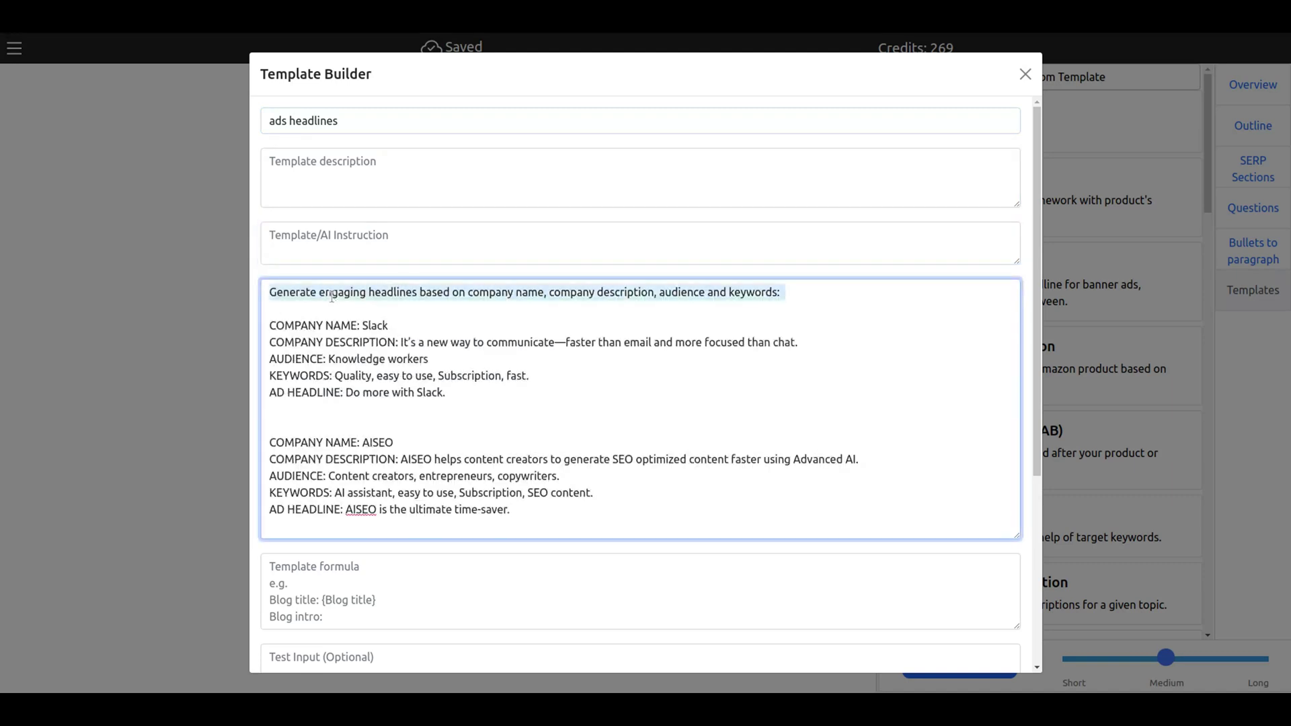
key(ctrl+x)
click(290, 245)
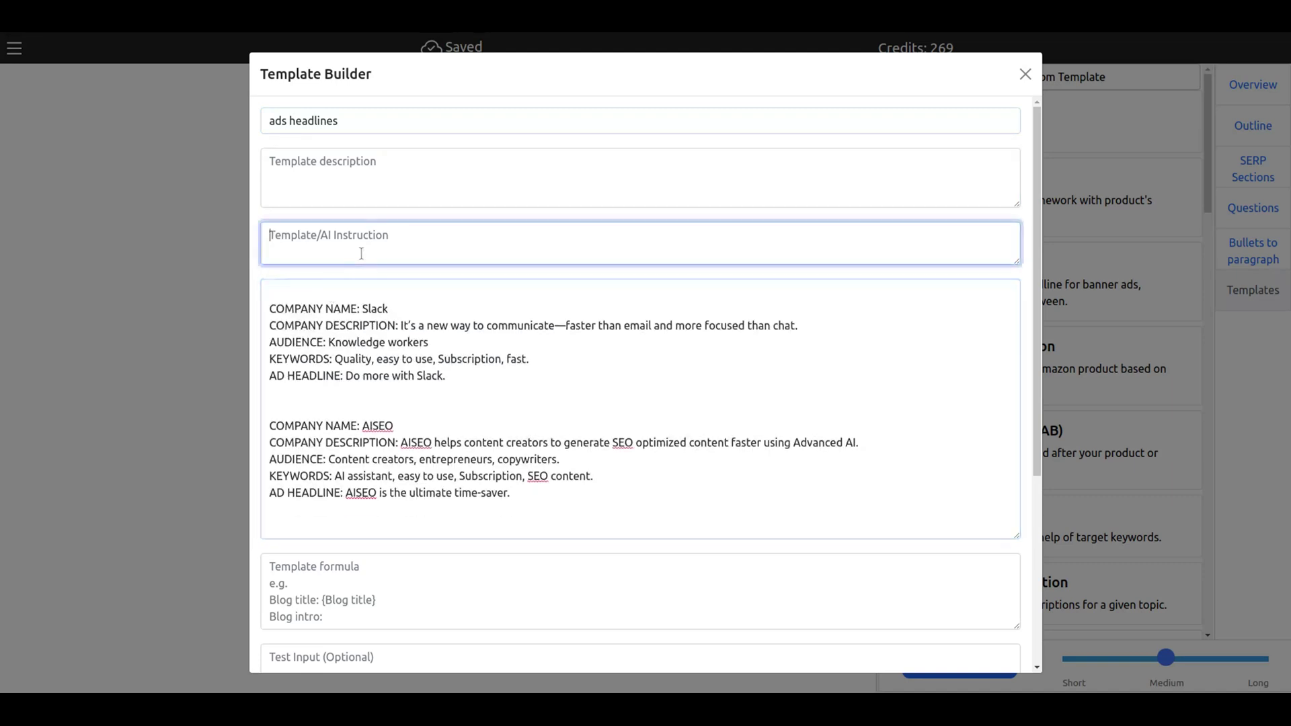
key(ctrl+v)
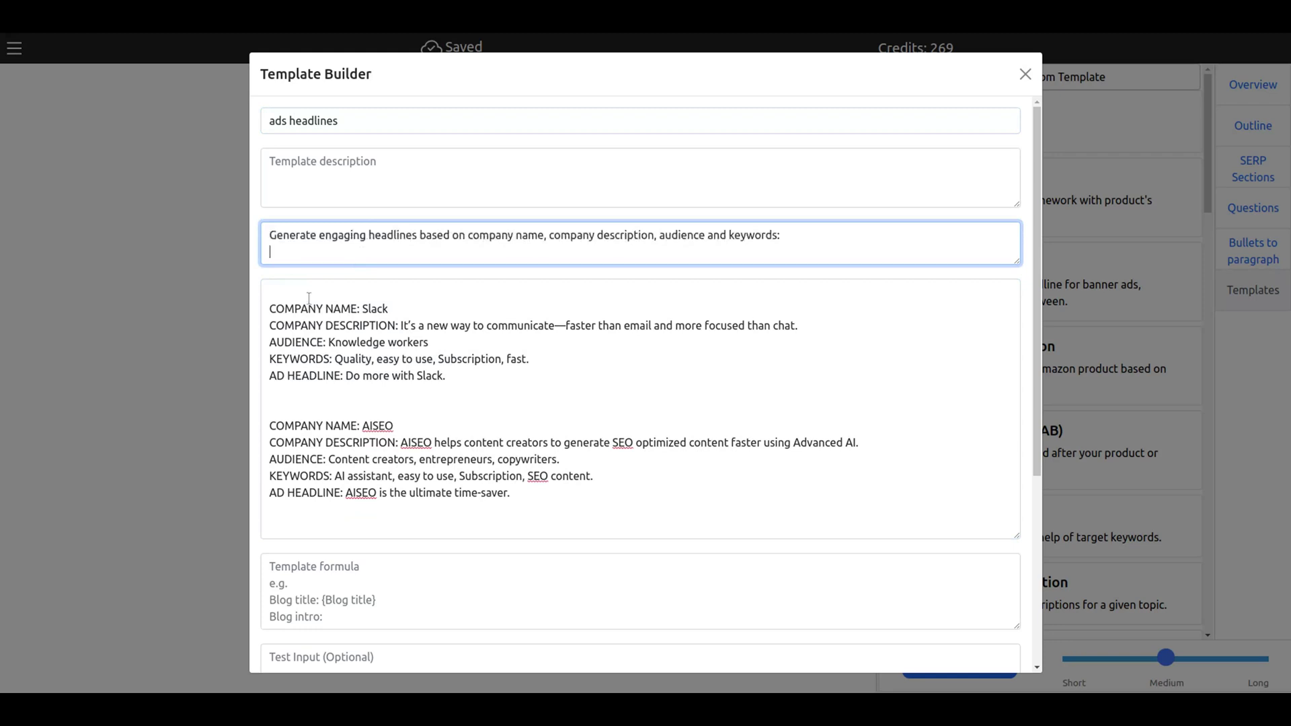
Remove stray brackets and blank lines, and put #### between the Slack and AISEO examples
click(269, 309)
text([)
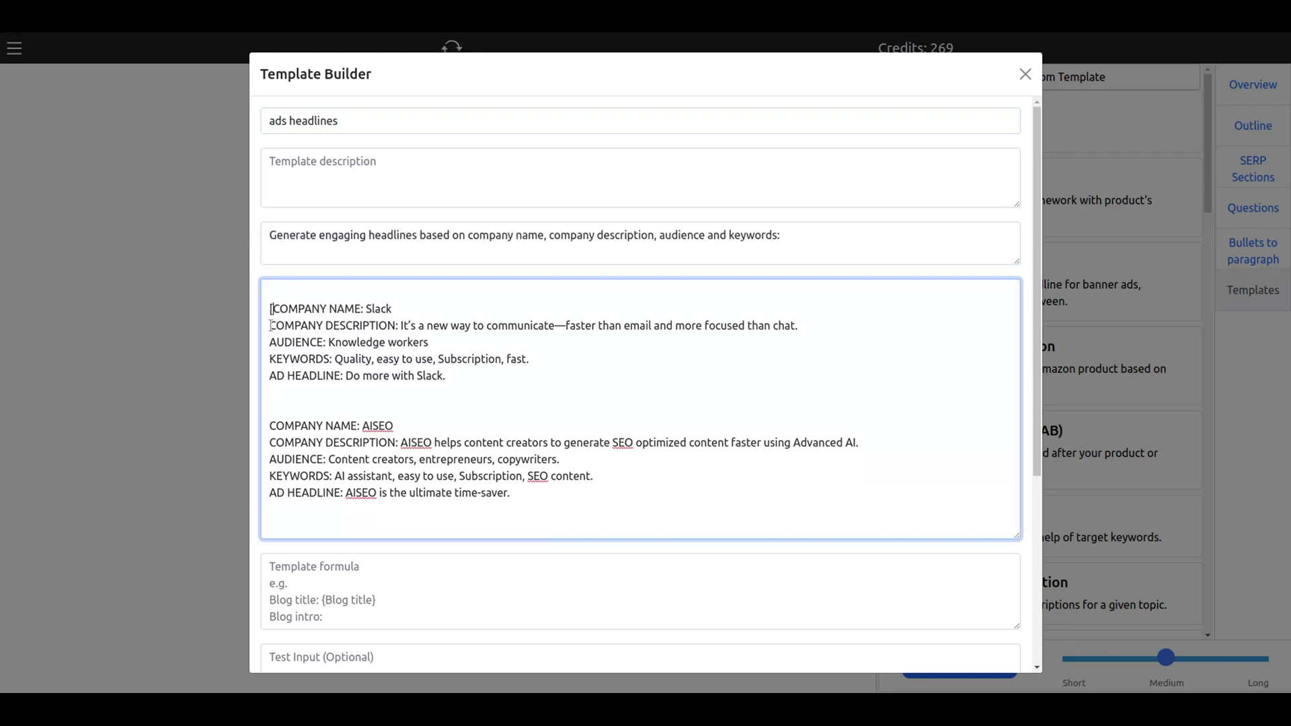
click(362, 308)
text(])
key(BackSpace)
key(BackSpace)
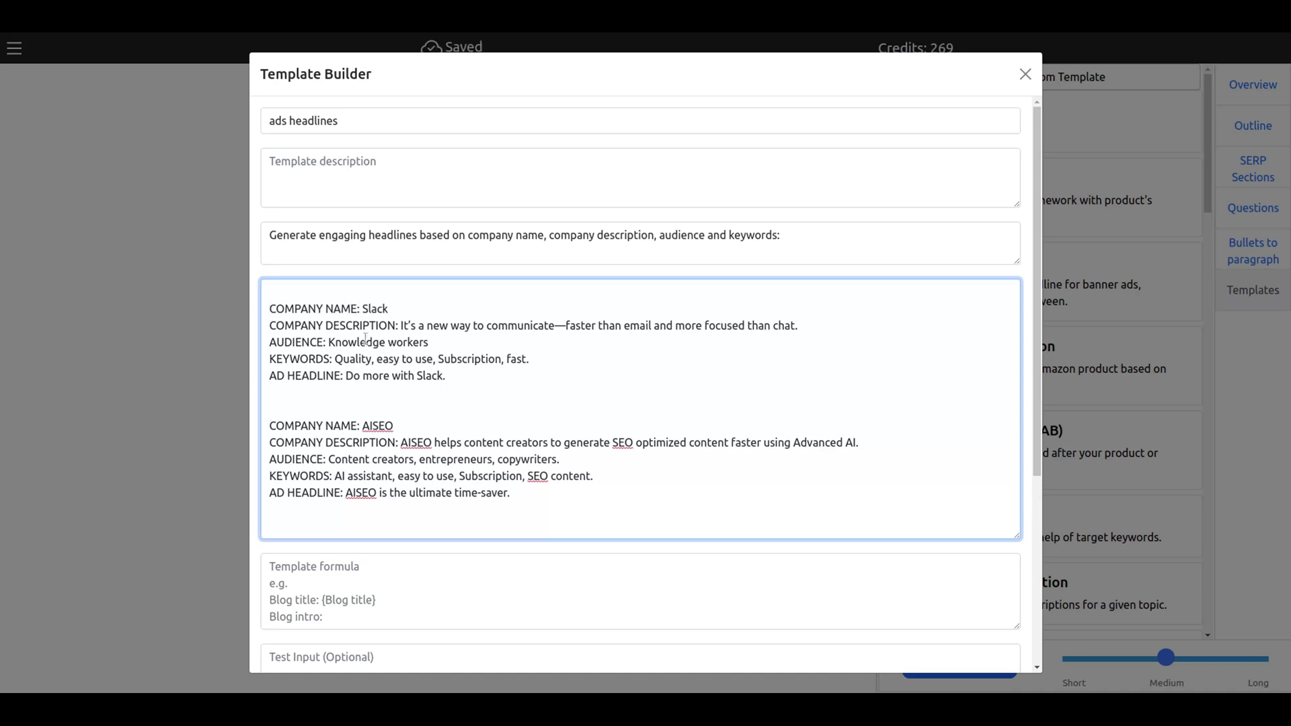
click(307, 395)
key(BackSpace)
click(307, 395)
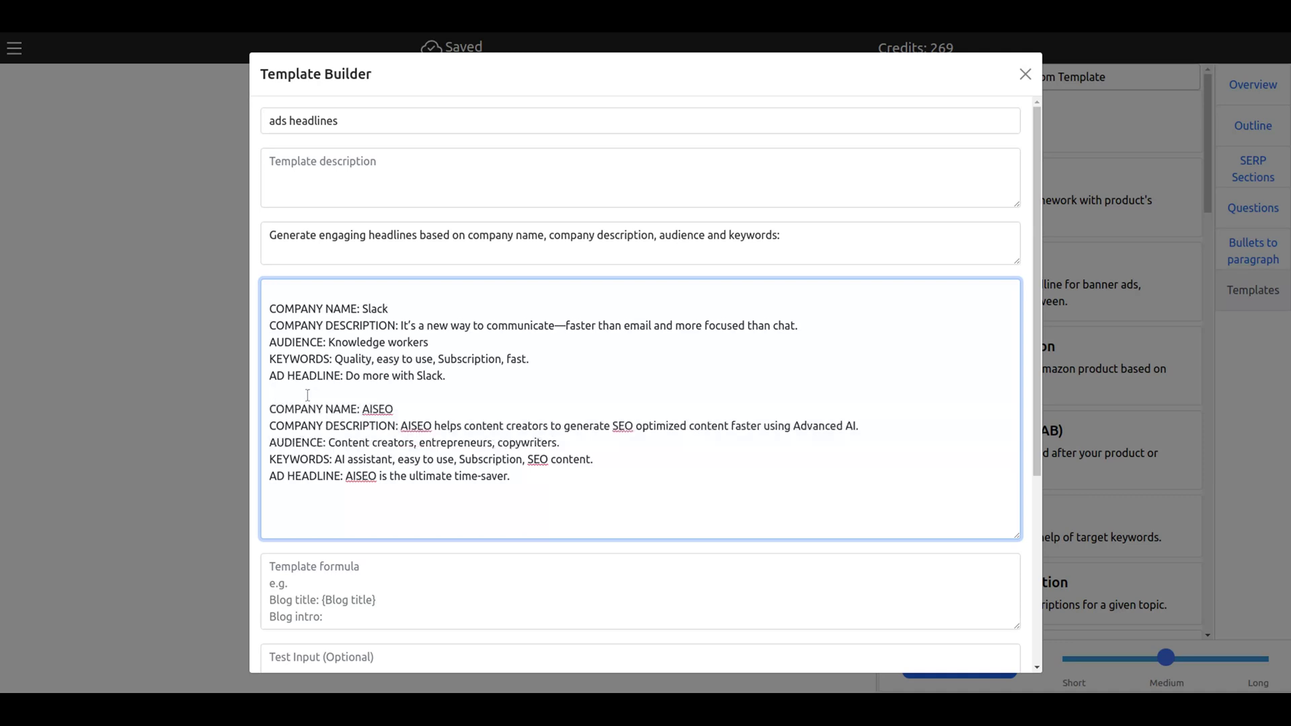
text(####)
key(Up)
key(Up)
key(Up)
key(Up)
key(Up)
key(Up)
key(BackSpace)
Copy the AISEO example lines for reuse in the formula
scroll(400, 451, down, 1)
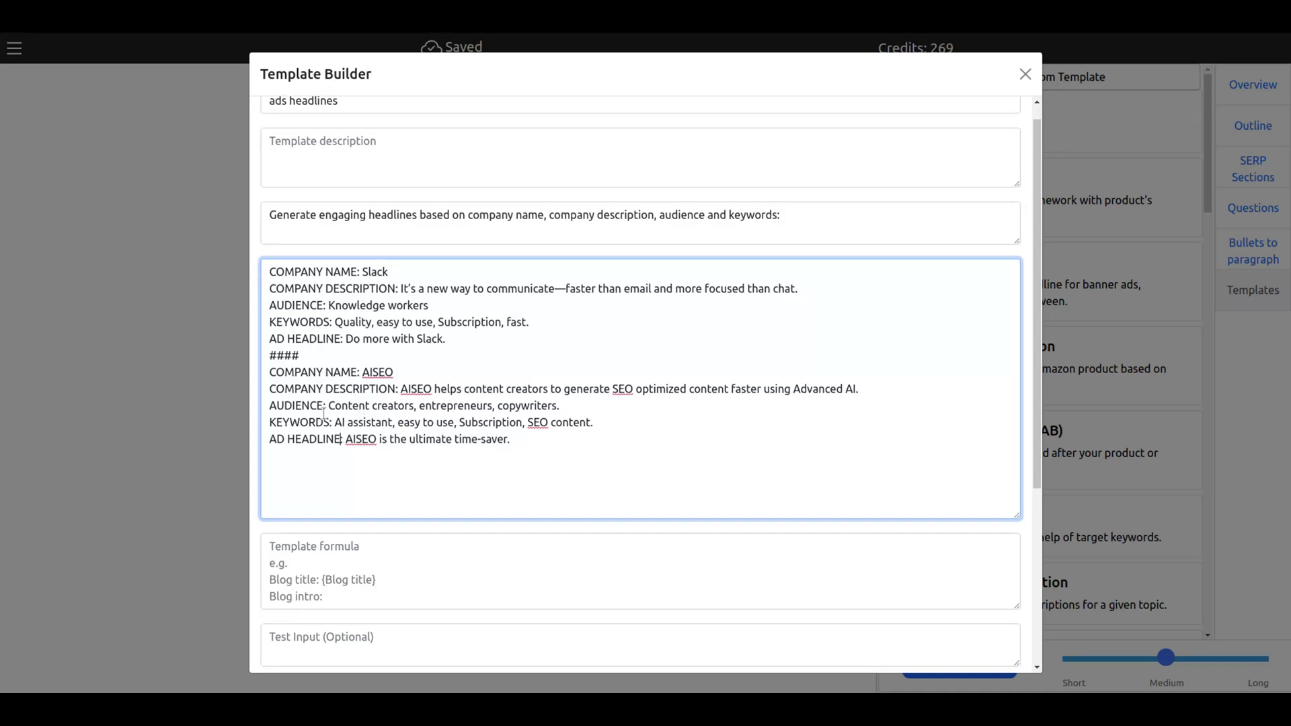
drag(344, 438, 266, 377)
key(ctrl+c)
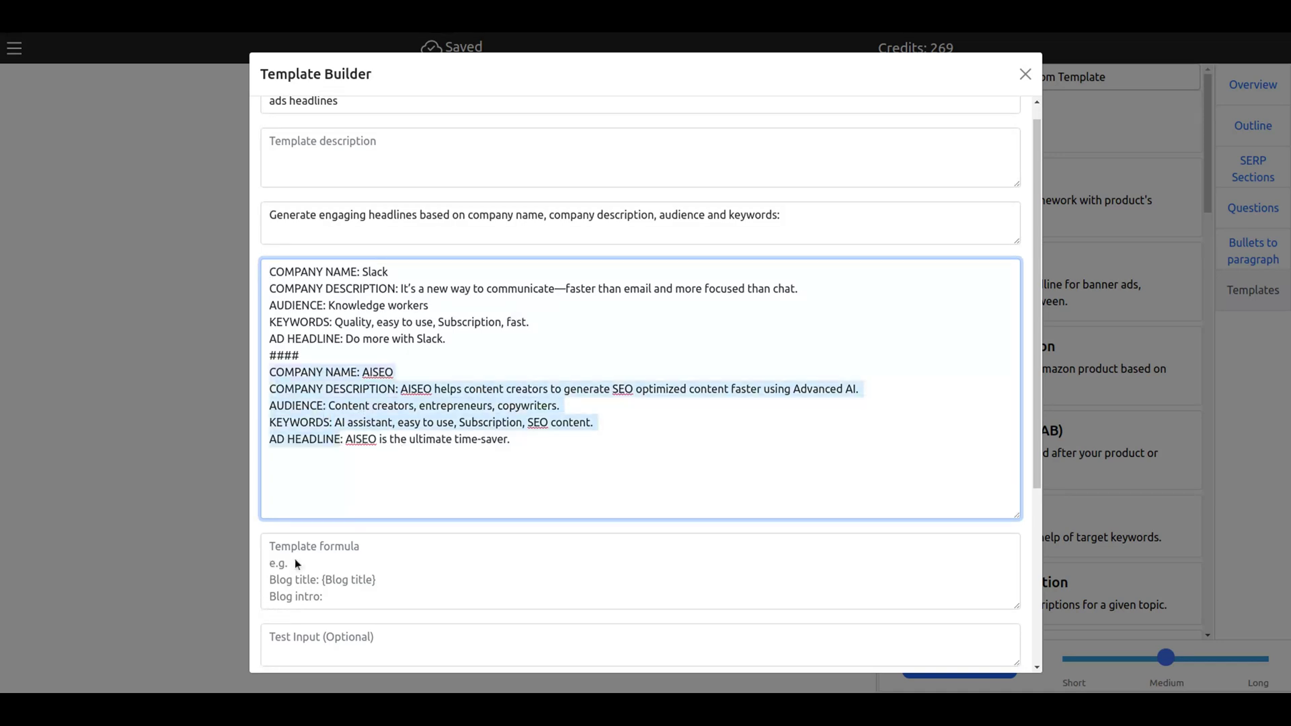
Paste the AISEO example into the formula and make its first line use {COMPANY NAME}
click(298, 565)
key(ctrl+v)
scroll(309, 573, up, 1)
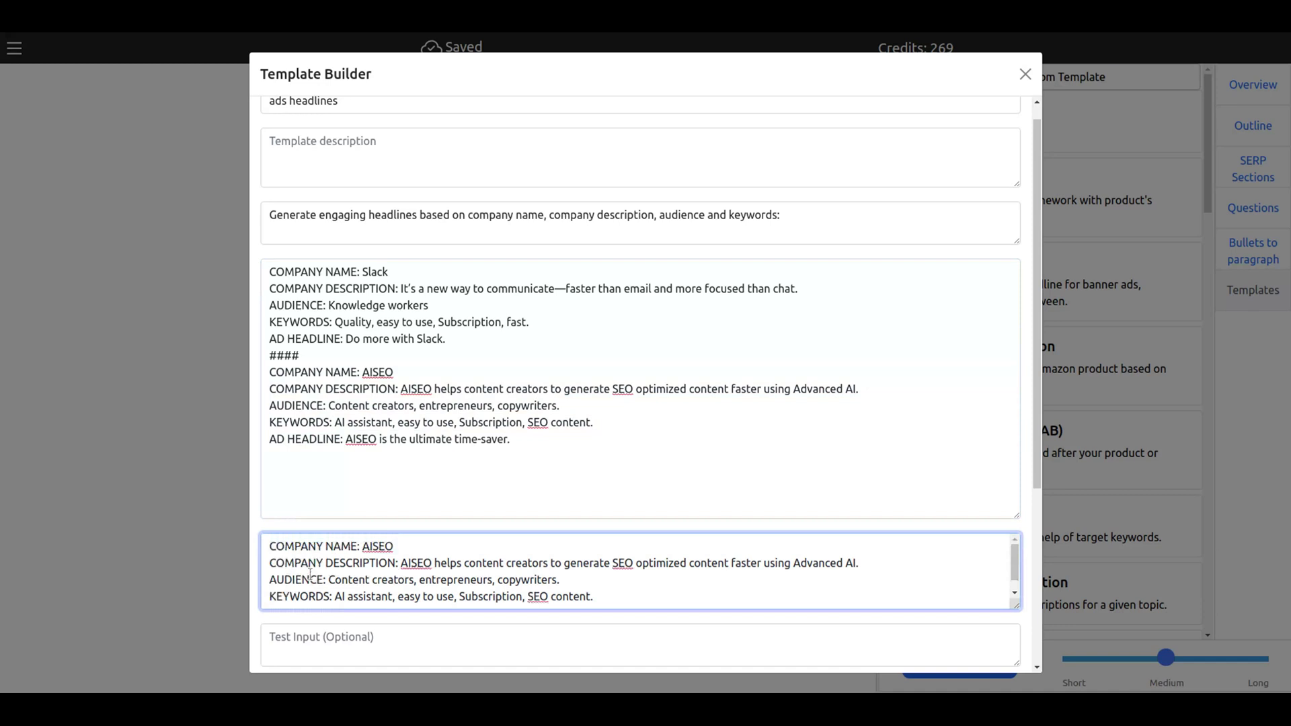
drag(271, 546, 407, 540)
key(ctrl+c)
key(ctrl+v)
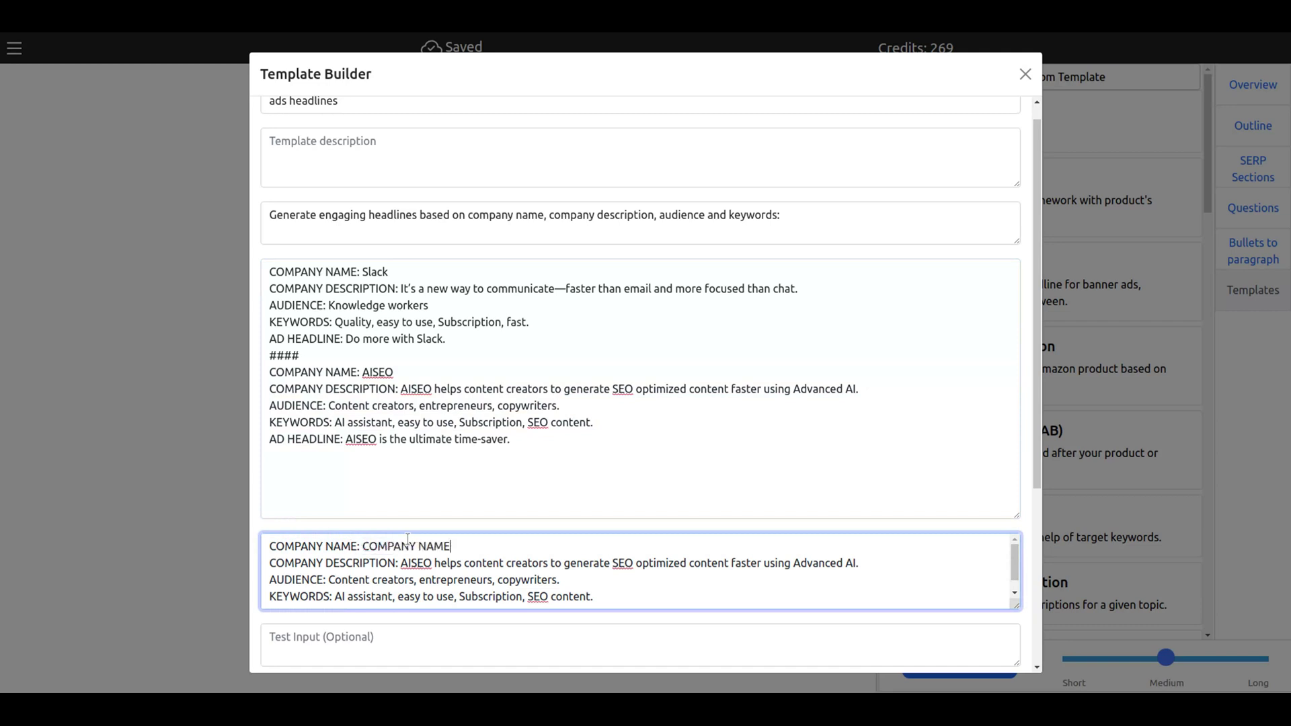
click(361, 545)
text({)
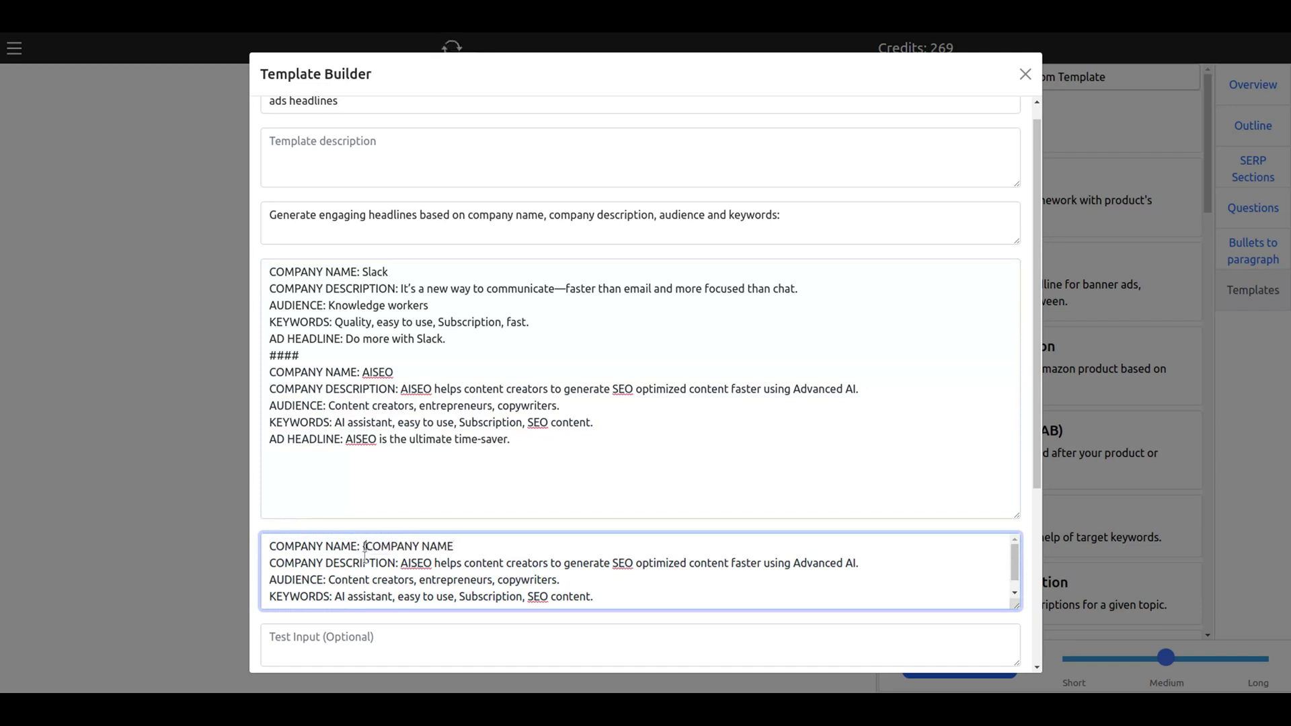
key(Right)
key(Right)
key(Right)
key(Right)
key(Right)
key(Right)
key(Right)
key(Right)
key(Right)
key(Right)
key(Right)
key(Right)
text(})
Replace the sample description and audience with {COMPANY DESCRIPTION} and {AUDIENCE}
drag(269, 562, 863, 562)
text(\)
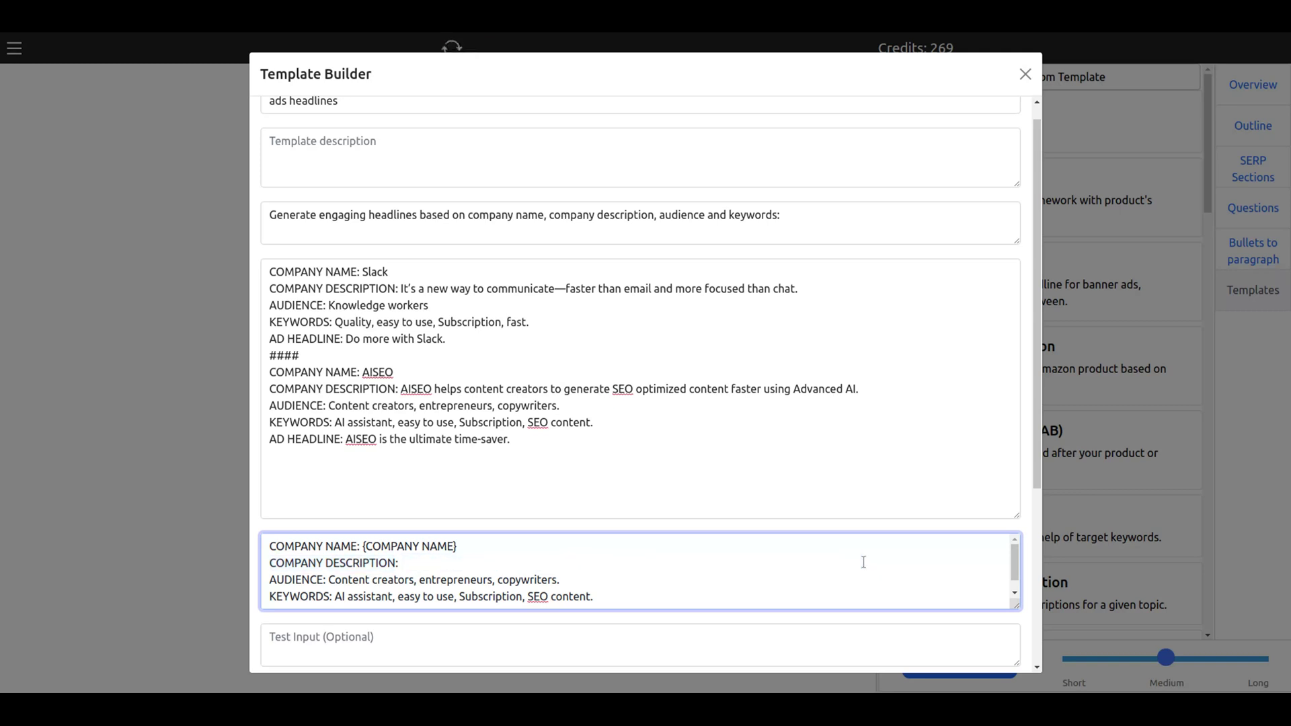
text({)
key(ctrl+v)
text(])
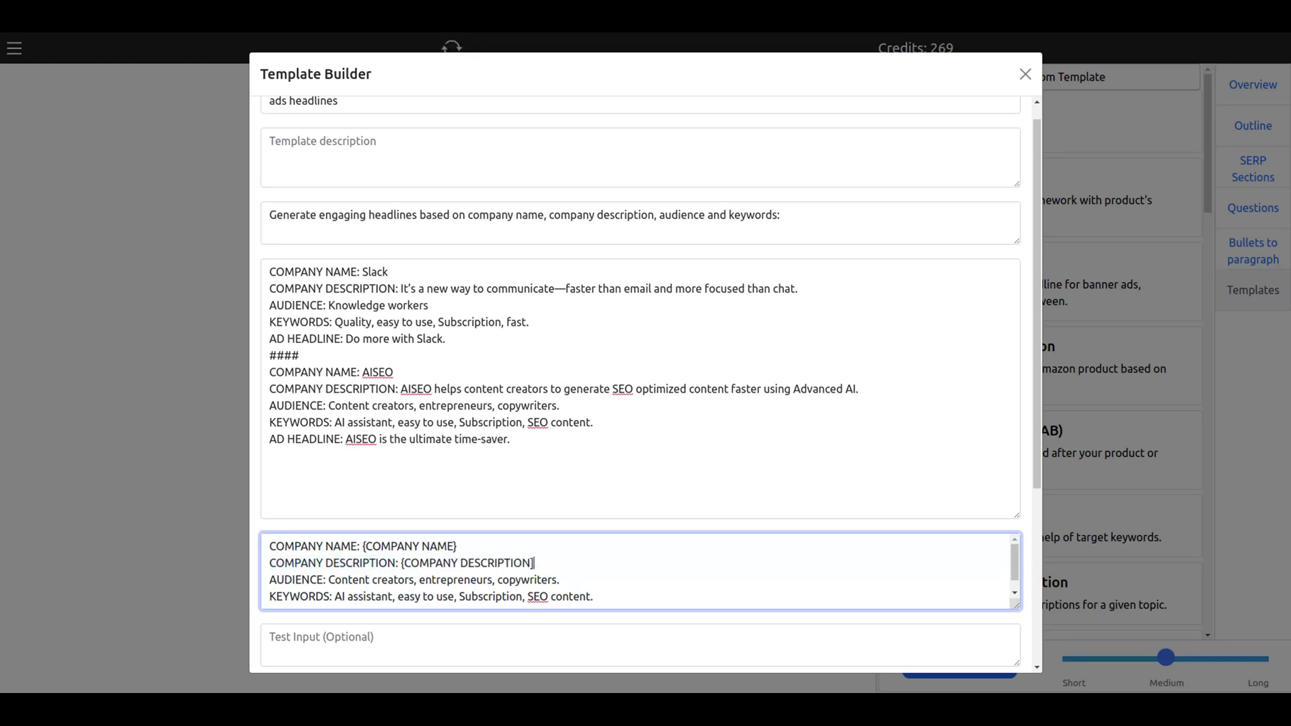
key(BackSpace)
text(})
drag(271, 580, 583, 575)
key(BackSpace)
text({)
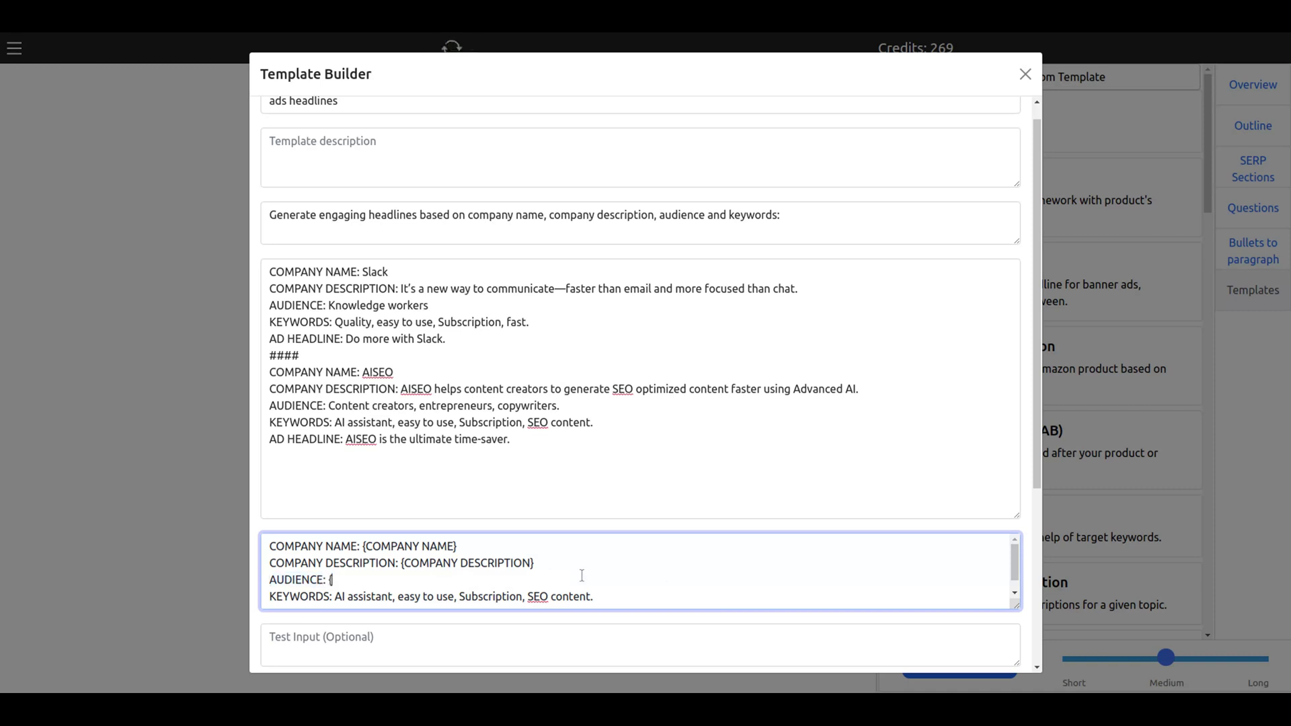
key(ctrl+v)
text(})
Replace the sample keywords value with the {KEYWORDS} variable
scroll(638, 570, down, 1)
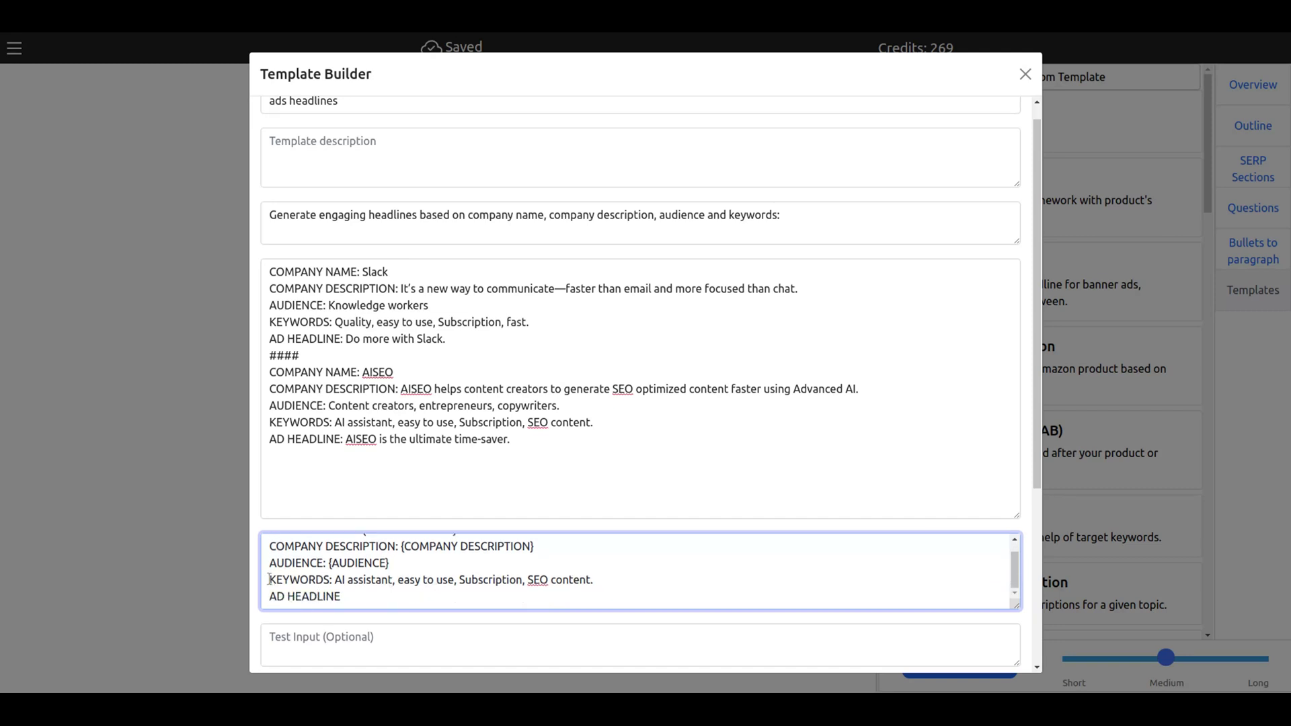
drag(269, 579, 333, 578)
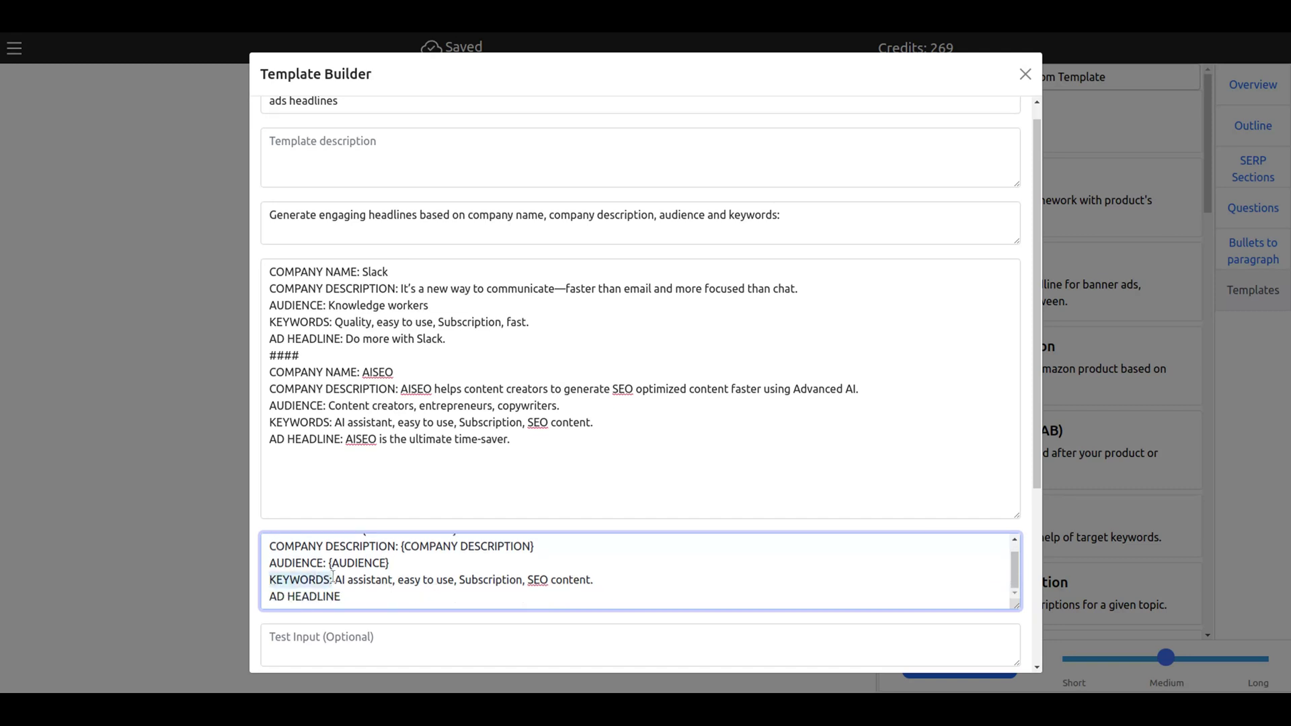
text({)
key(ctrl+z)
drag(335, 579, 608, 587)
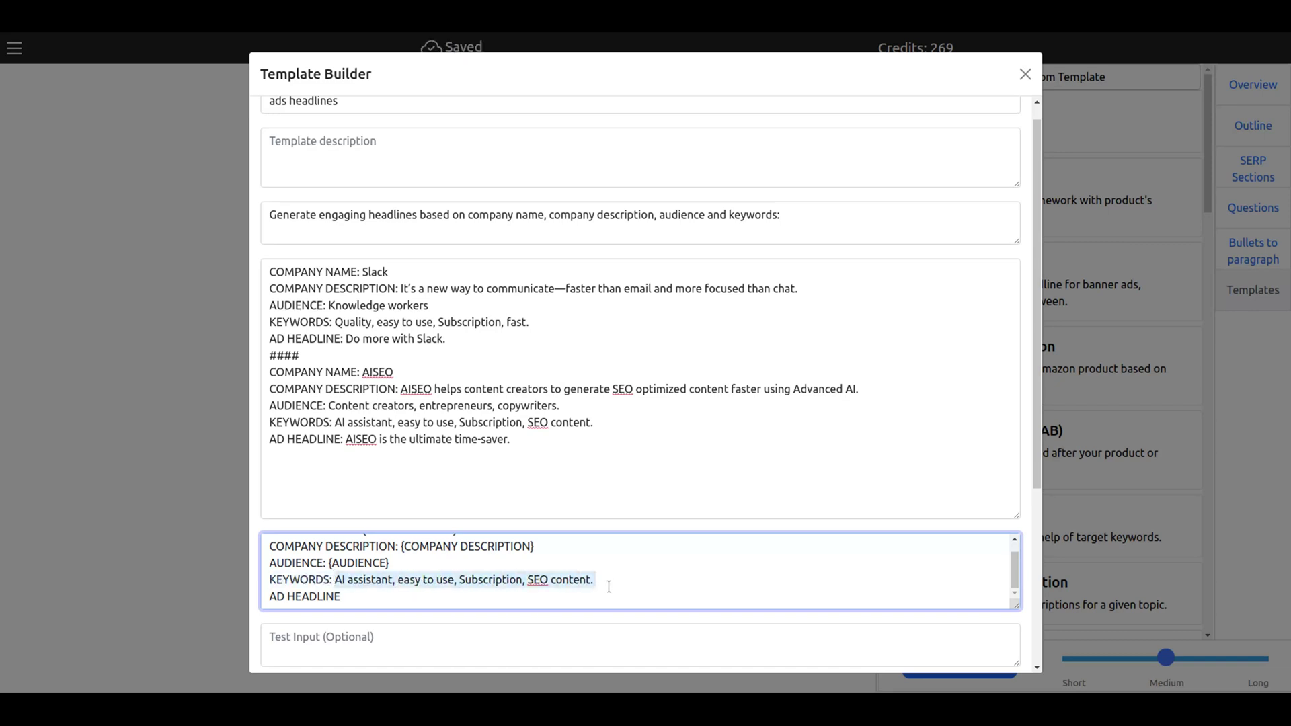
key(BackSpace)
text({)
key(ctrl+v)
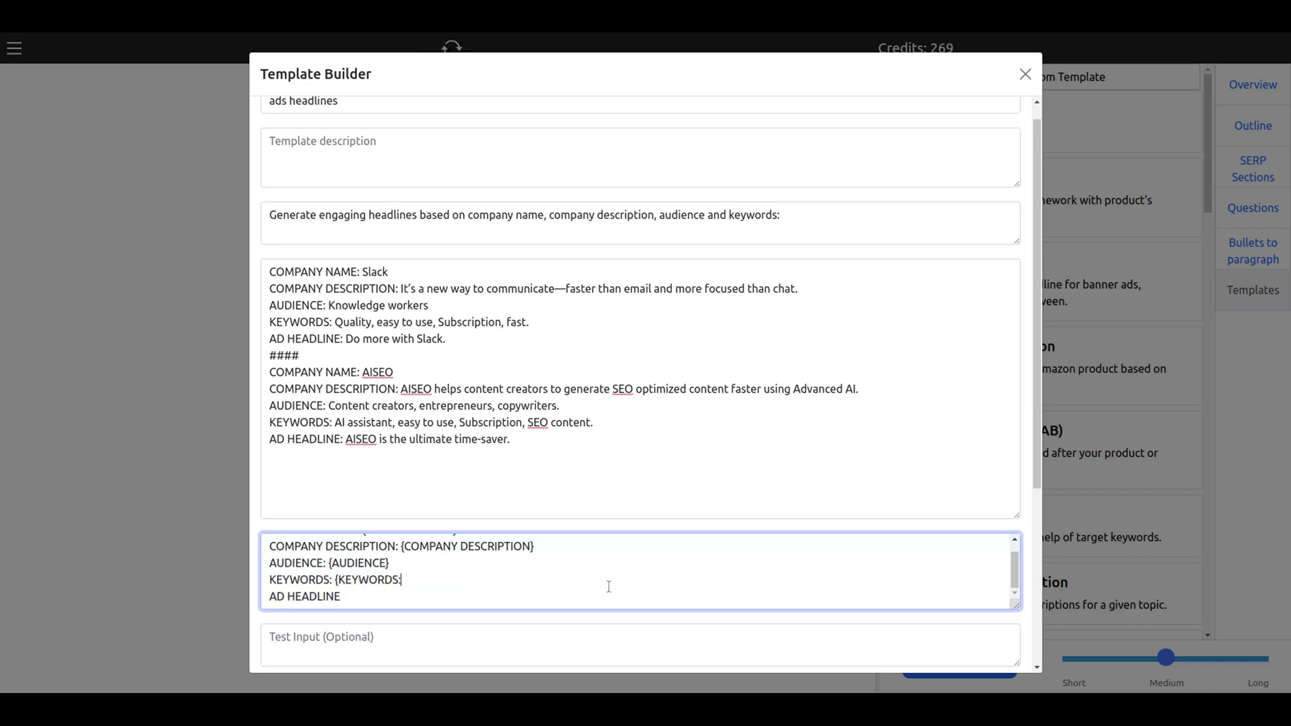
text(})
click(361, 602)
Add a colon after AD HEADLINE and add the ads headlines template to the library
text(:)
scroll(445, 500, down, 3)
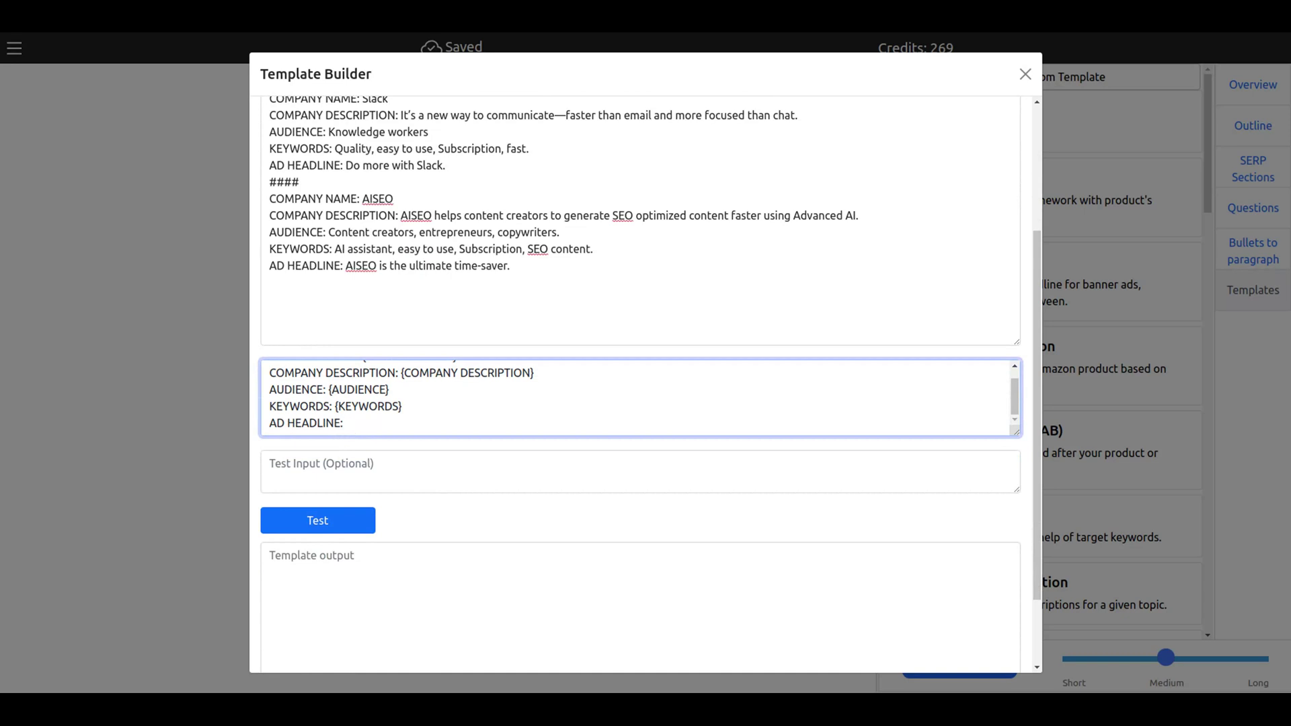
scroll(378, 481, down, 2)
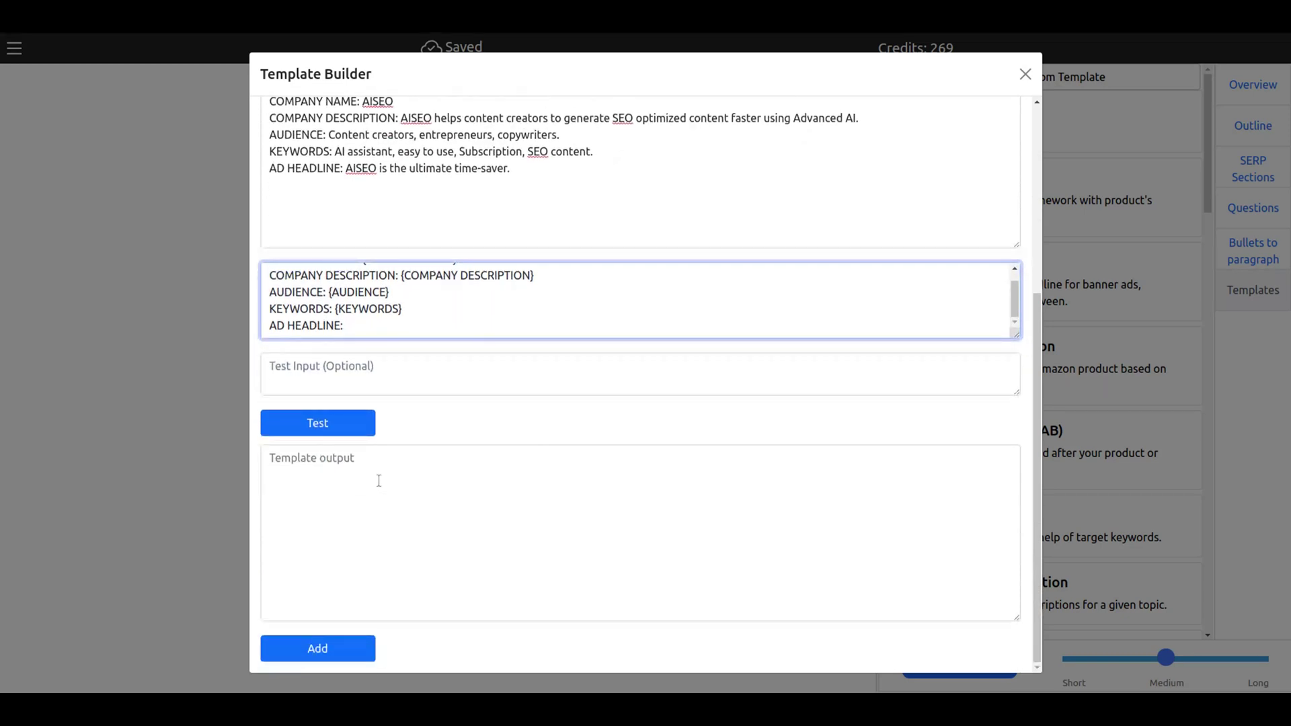
scroll(420, 321, up, 1)
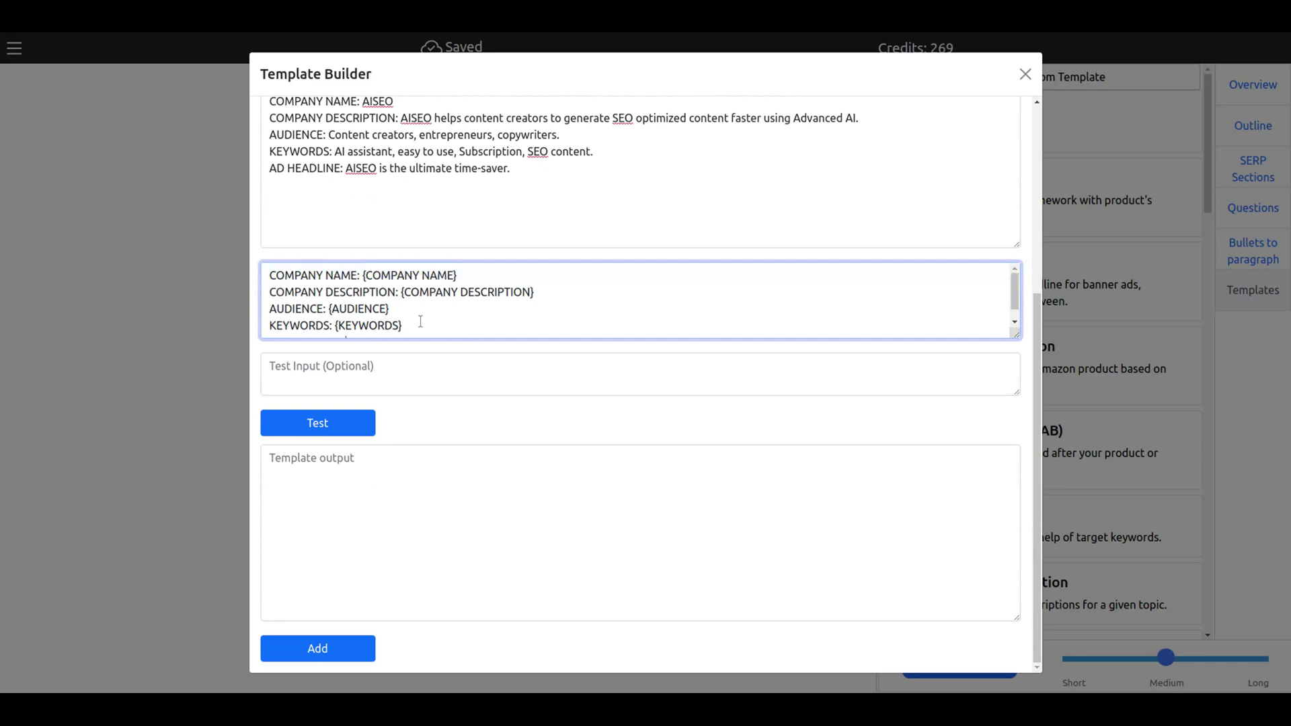
scroll(420, 321, down, 1)
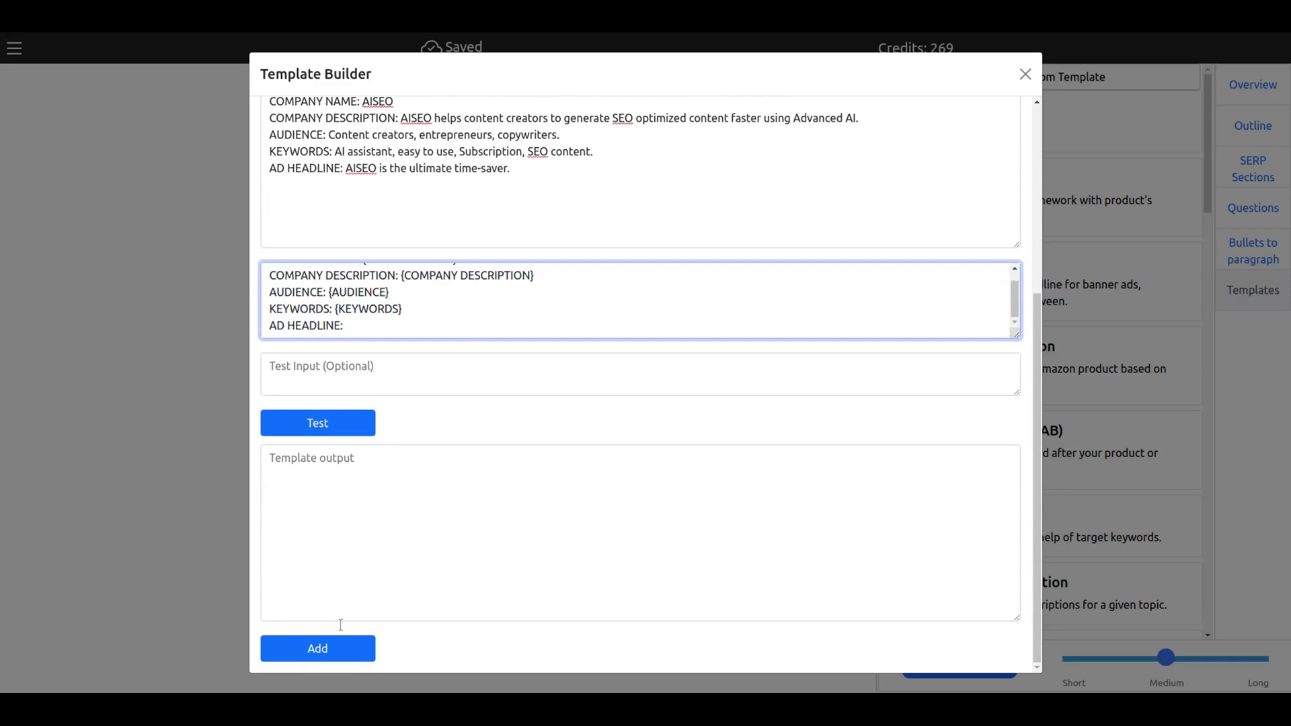
click(333, 648)
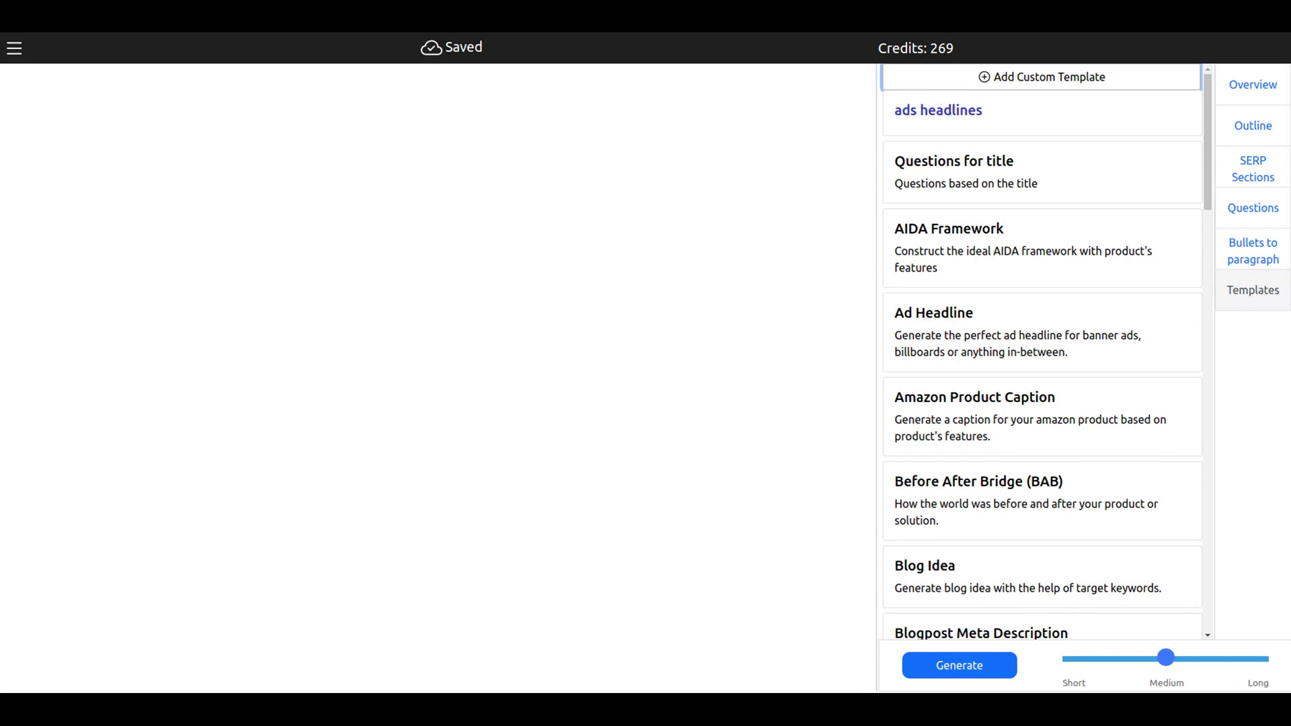
Start the ads headlines template and enter 'AISEO' as the company name
click(953, 111)
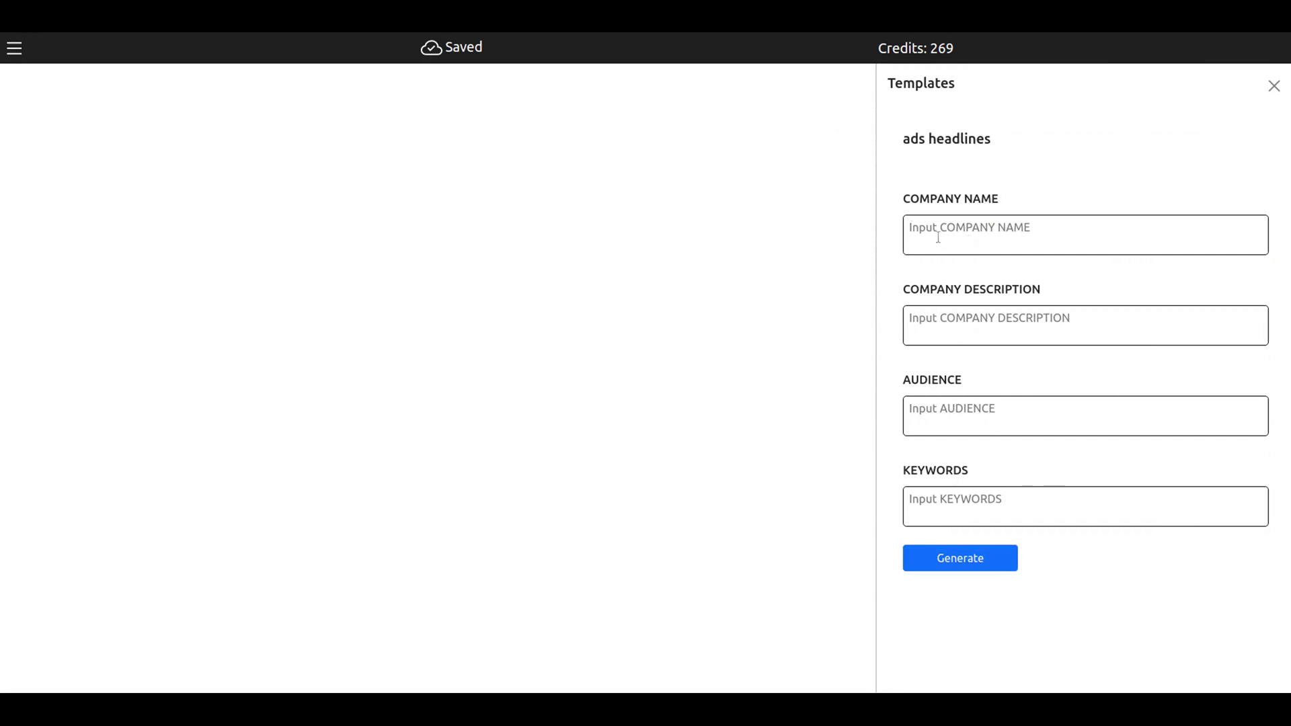
text(AIseo)
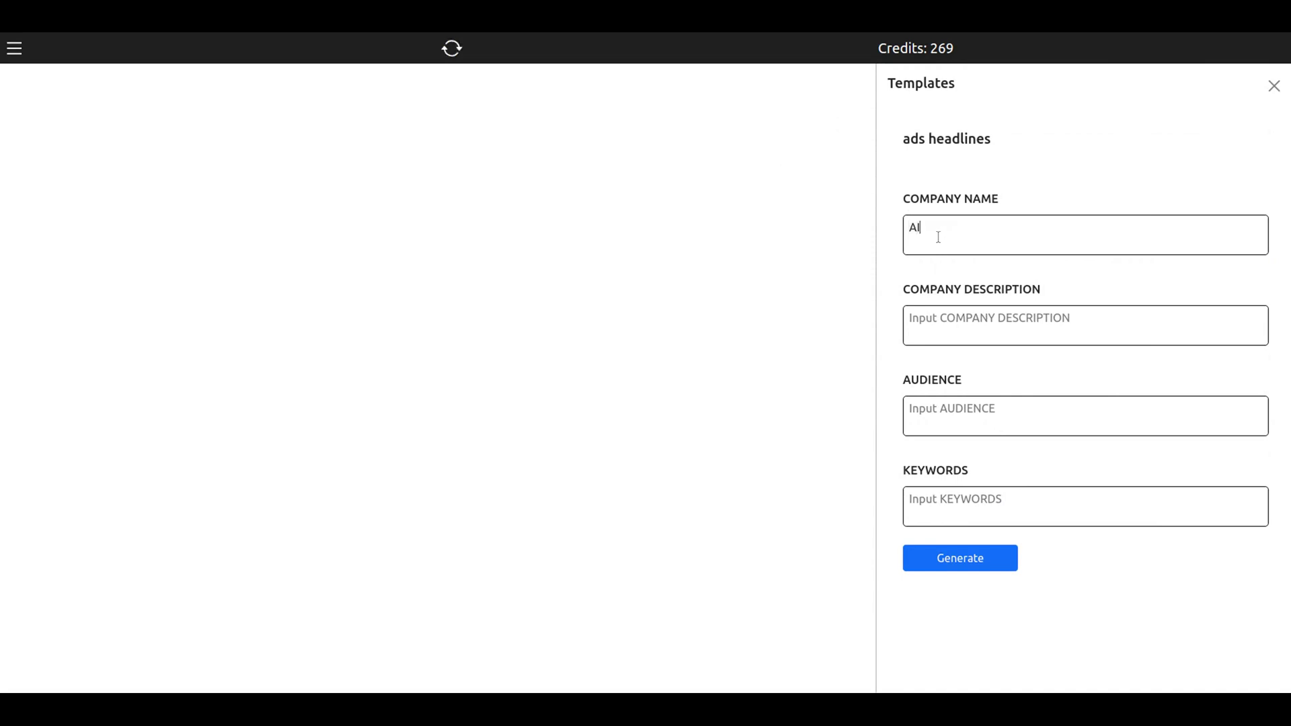
key(BackSpace)
key(BackSpace)
key(BackSpace)
text(SEO)
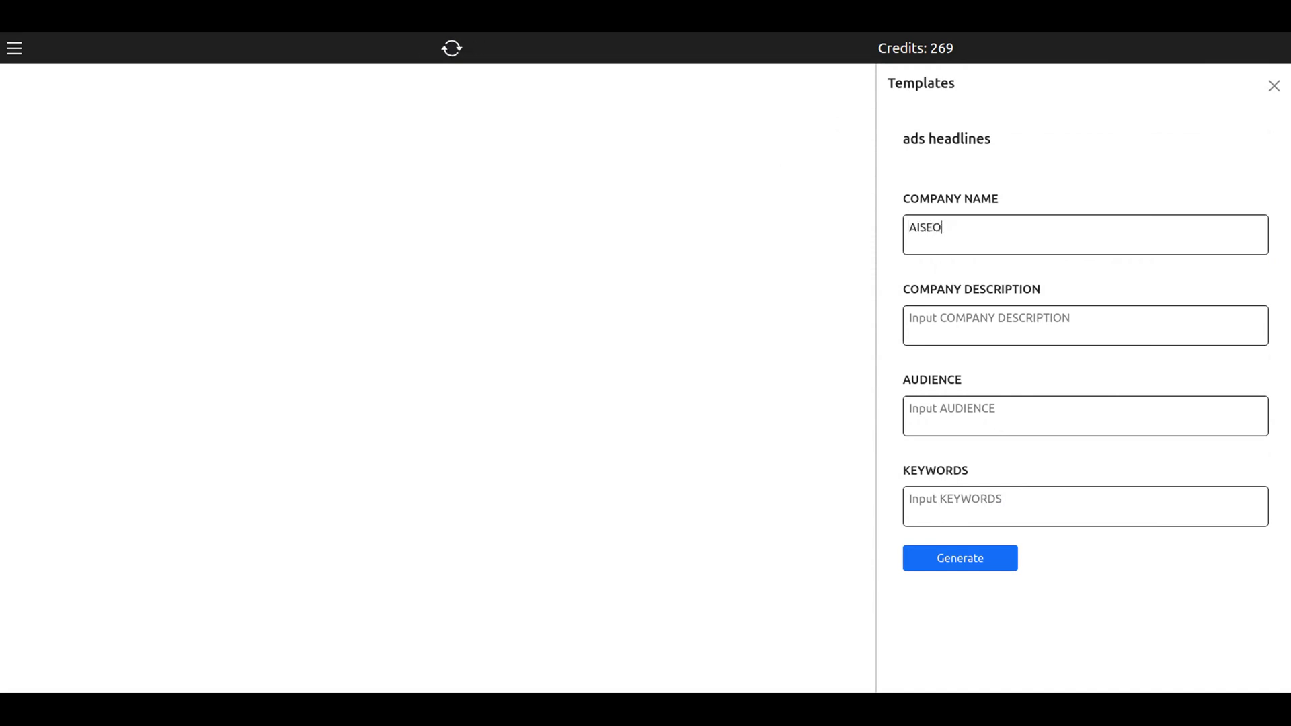